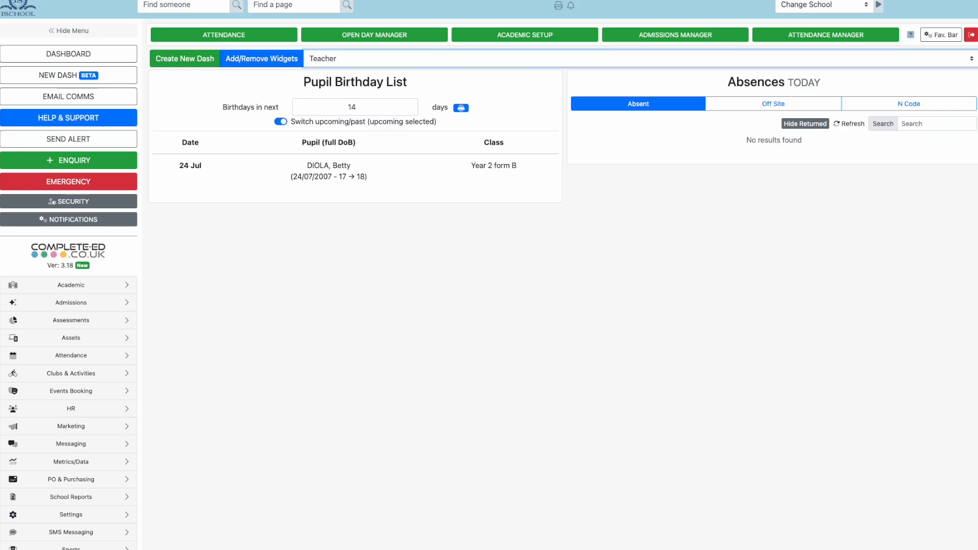
# - Search the pages for "att" and open the Attendance Period Settings page
pyautogui.click(324, 4)
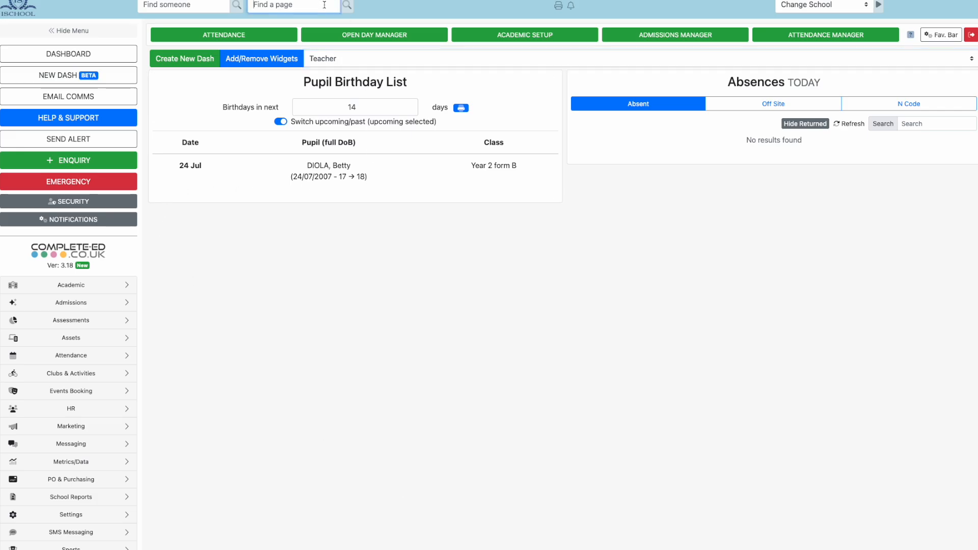
pyautogui.write('att')
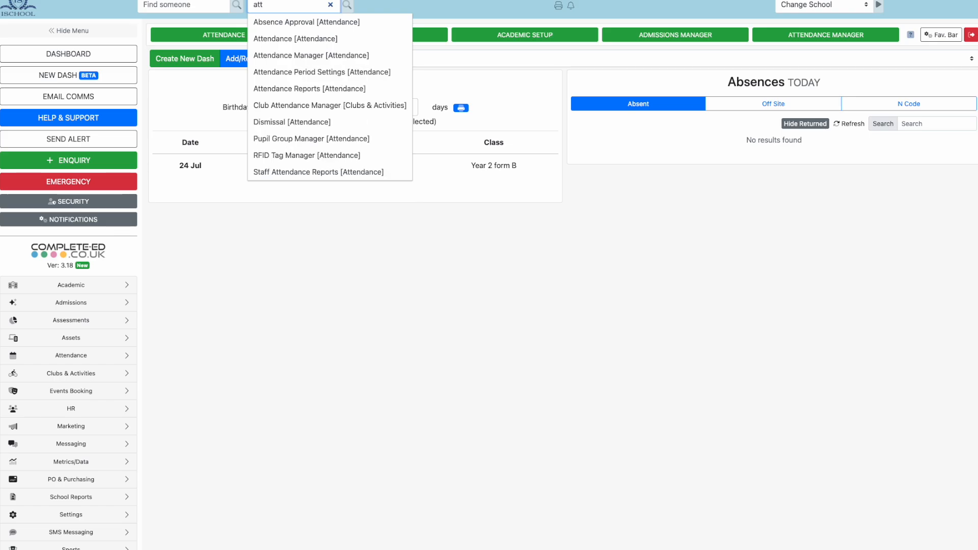
pyautogui.click(342, 72)
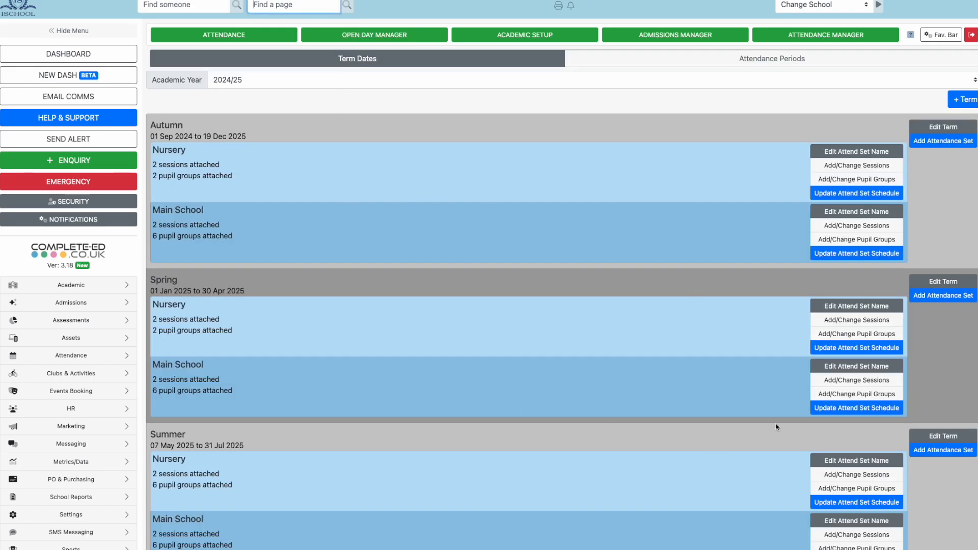
# - Look at the session schedule of the attendance period "Maybe another test period" in the Attendance Periods list
pyautogui.click(741, 59)
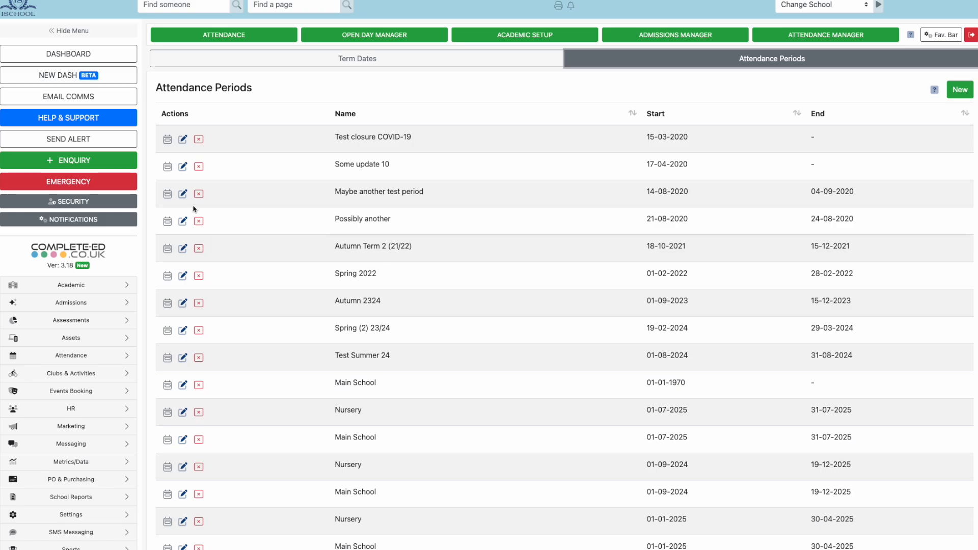
pyautogui.click(166, 196)
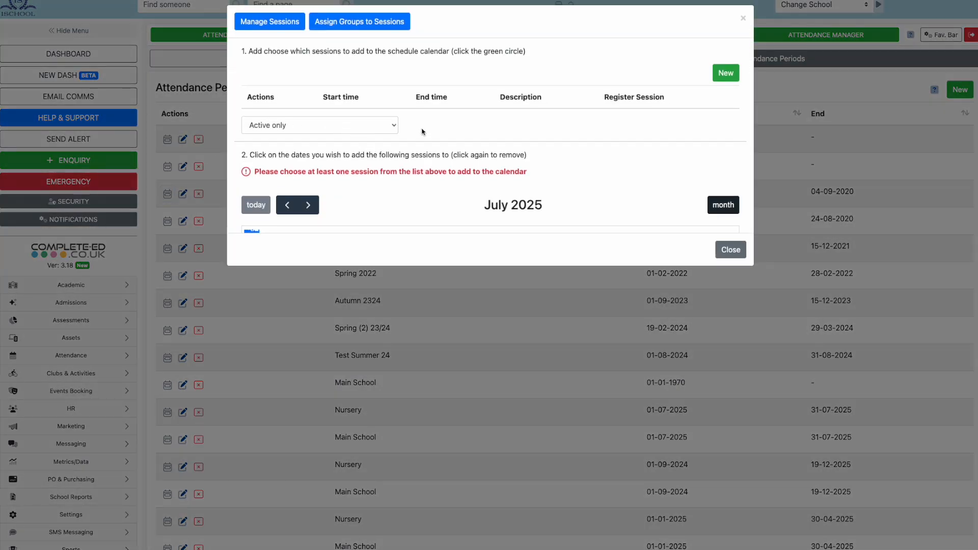
pyautogui.scroll(-1, 433, 153)
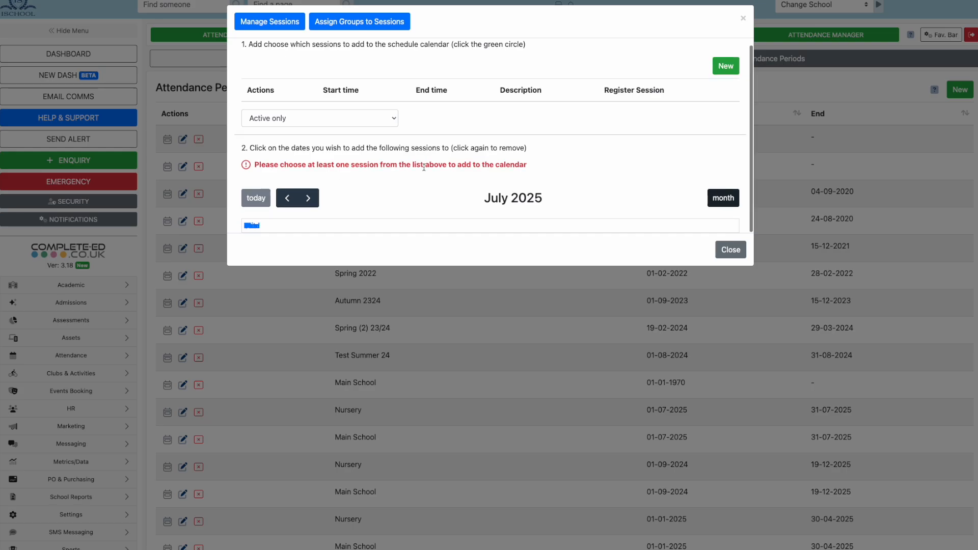
pyautogui.click(730, 250)
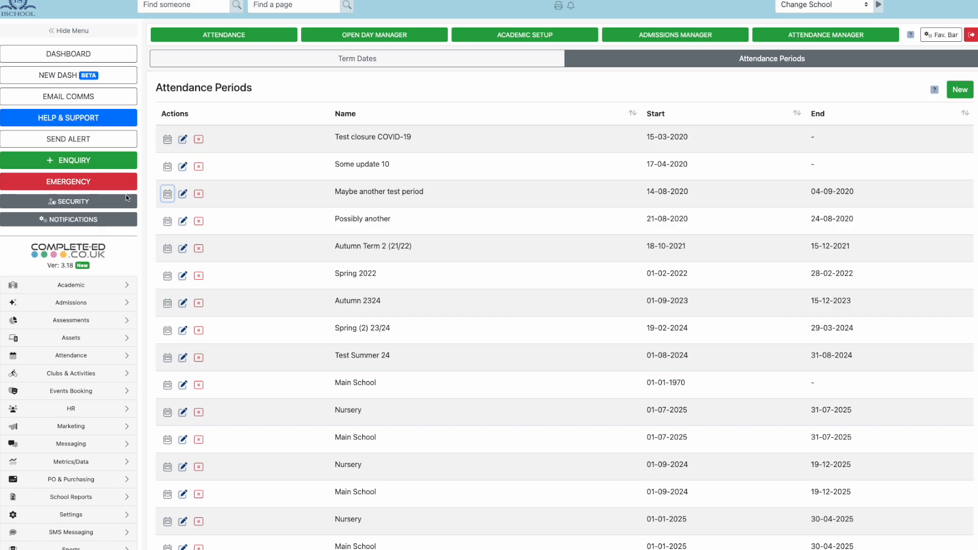
# - Return to the 2024/25 term dates and review the Autumn term's Nursery attendance set
pyautogui.click(366, 64)
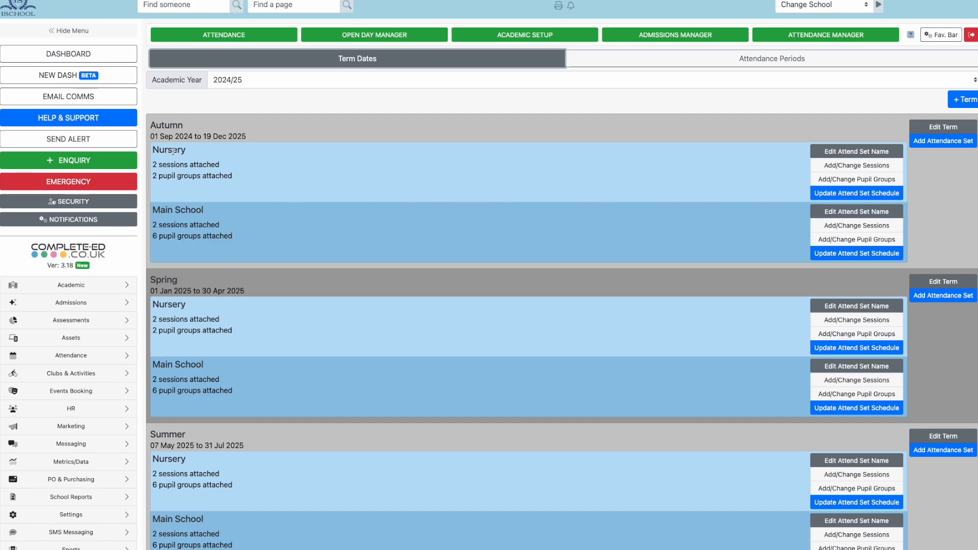
pyautogui.moveTo(153, 149); pyautogui.dragTo(236, 178)
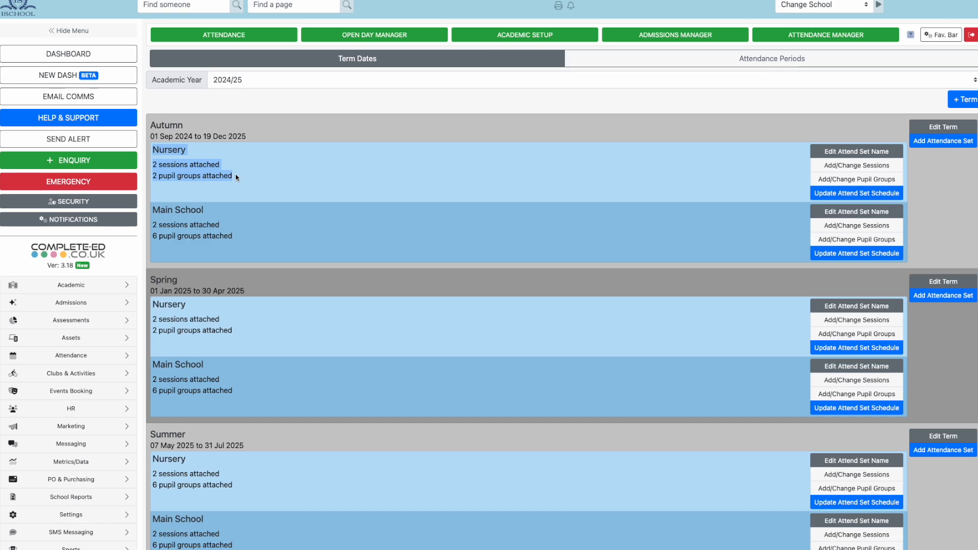
pyautogui.click(264, 191)
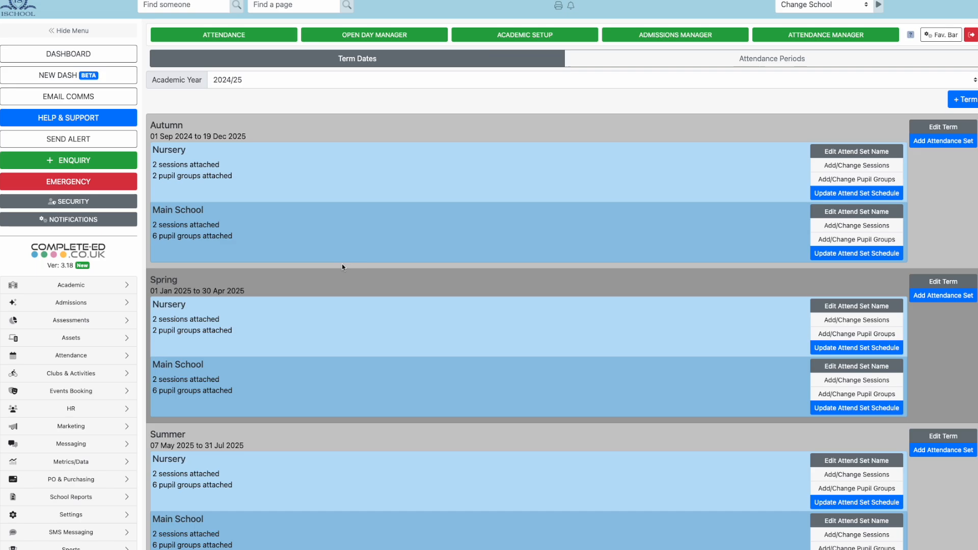
pyautogui.scroll(-1, 314, 281)
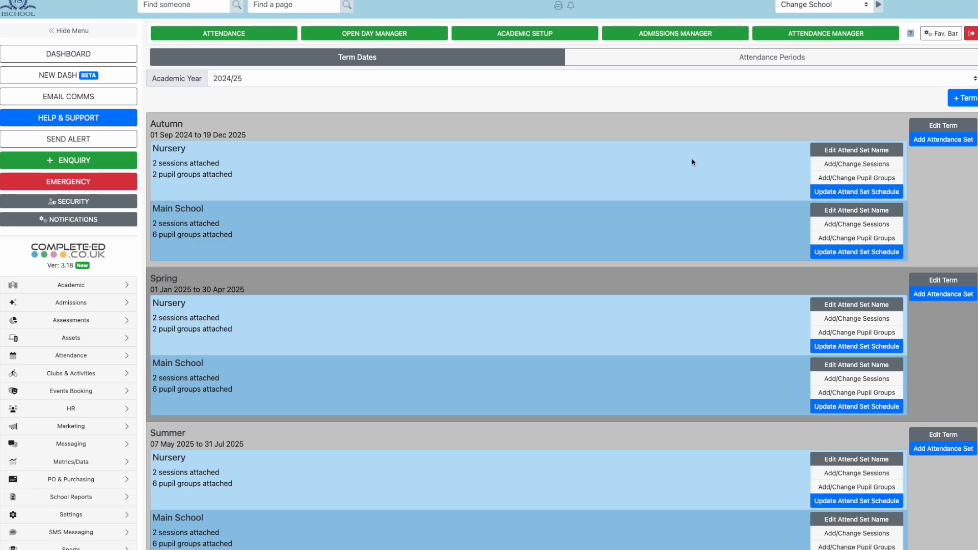
# - Switch the academic year to 2025/26 and start a new term named Autumn
pyautogui.click(700, 84)
pyautogui.click(671, 95)
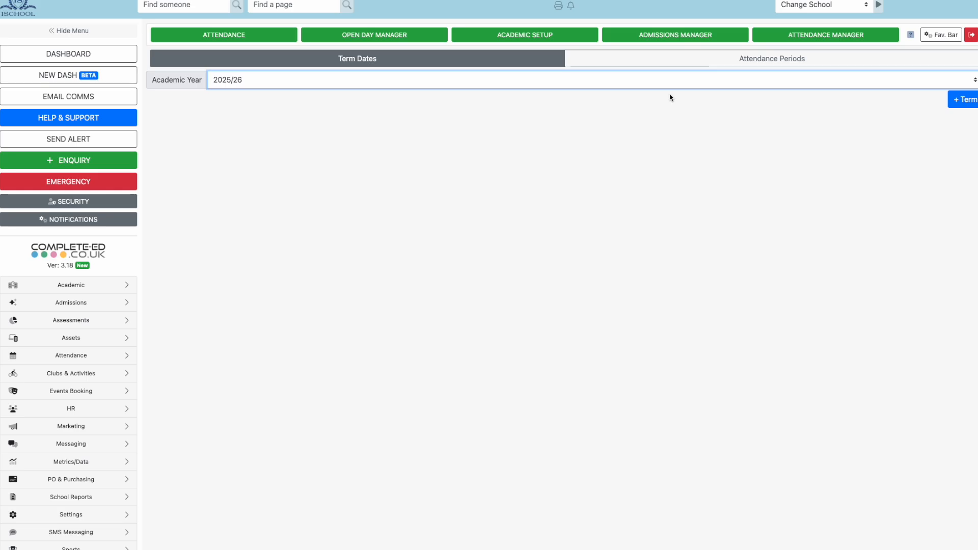
pyautogui.click(963, 99)
pyautogui.click(377, 68)
pyautogui.write('Autumn')
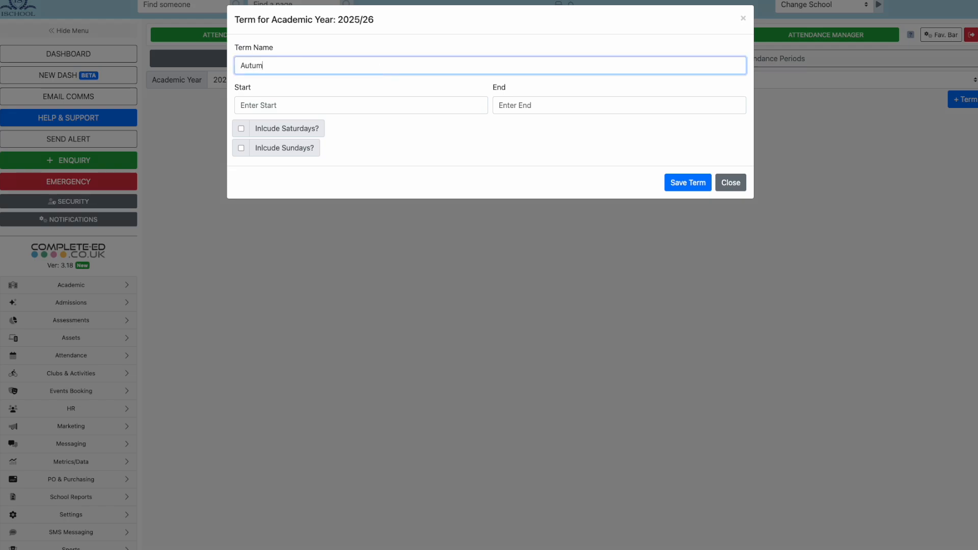
# - Set the Autumn term's start date to 01/09/2025 and its end date to 12/12/2025
pyautogui.click(365, 102)
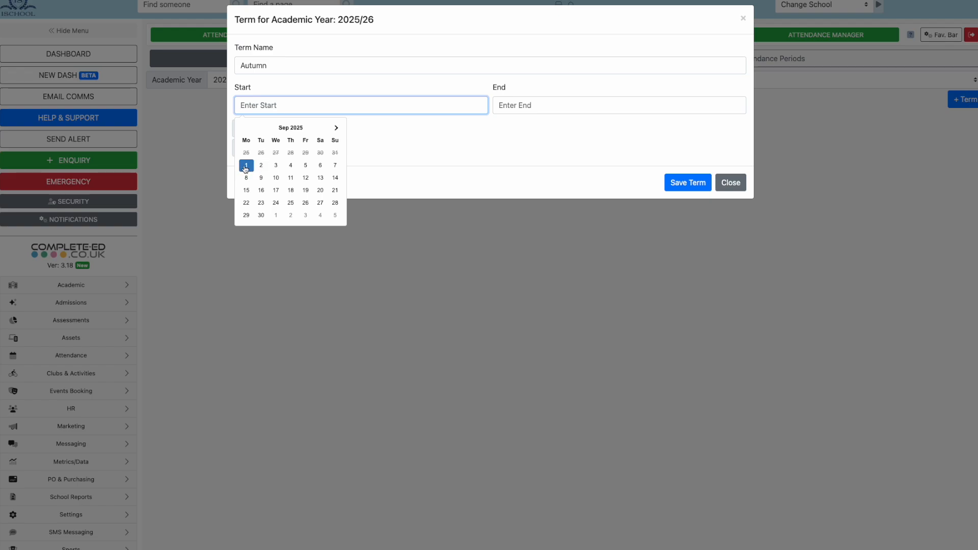
pyautogui.click(245, 168)
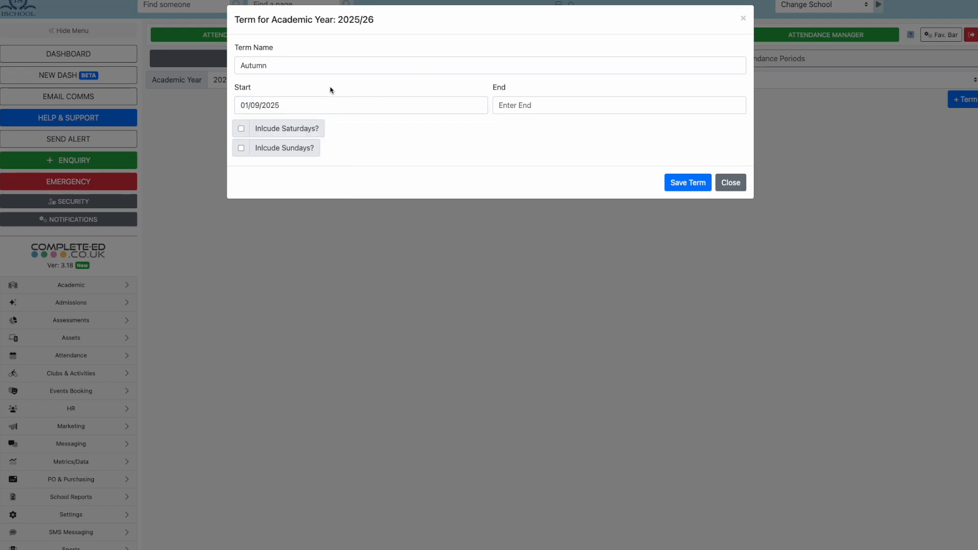
pyautogui.click(518, 113)
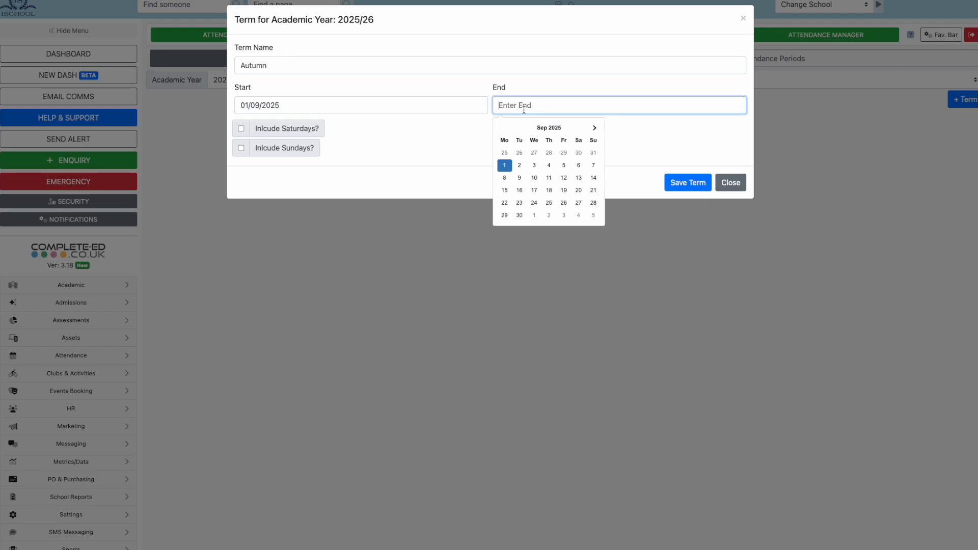
pyautogui.click(594, 128)
pyautogui.click(594, 128)
pyautogui.click(594, 128)
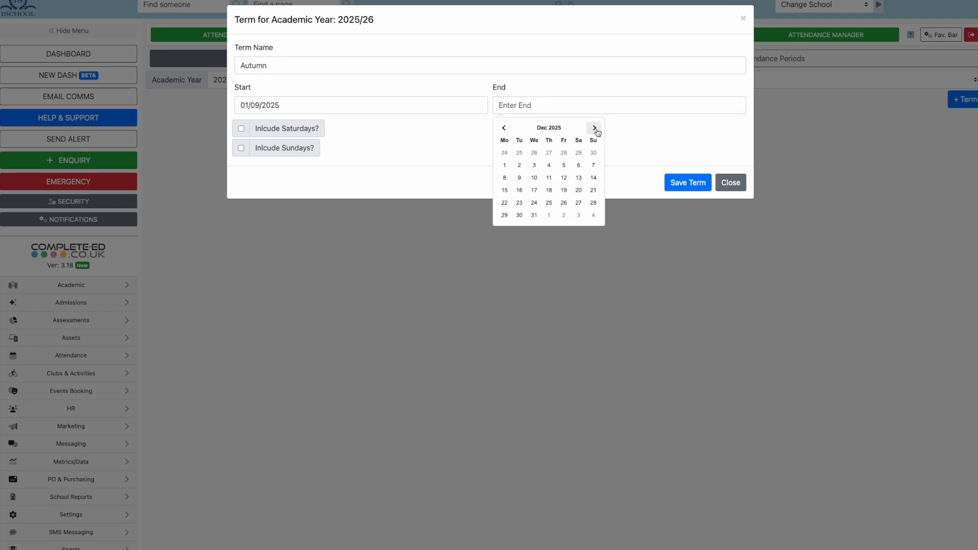
pyautogui.click(563, 179)
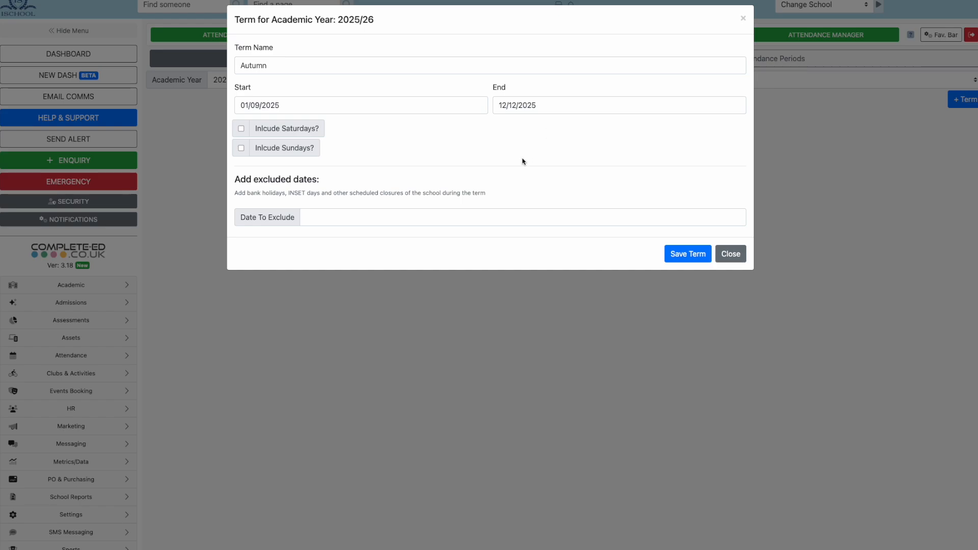
# - Include Saturdays in the term and add 01 Sep 2025 as an excluded date
pyautogui.click(241, 129)
pyautogui.click(369, 217)
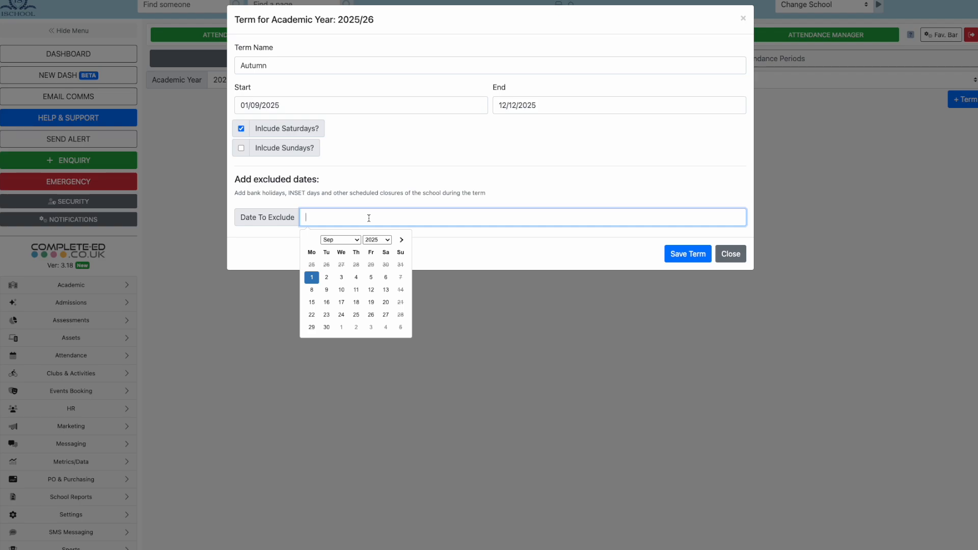
pyautogui.click(312, 277)
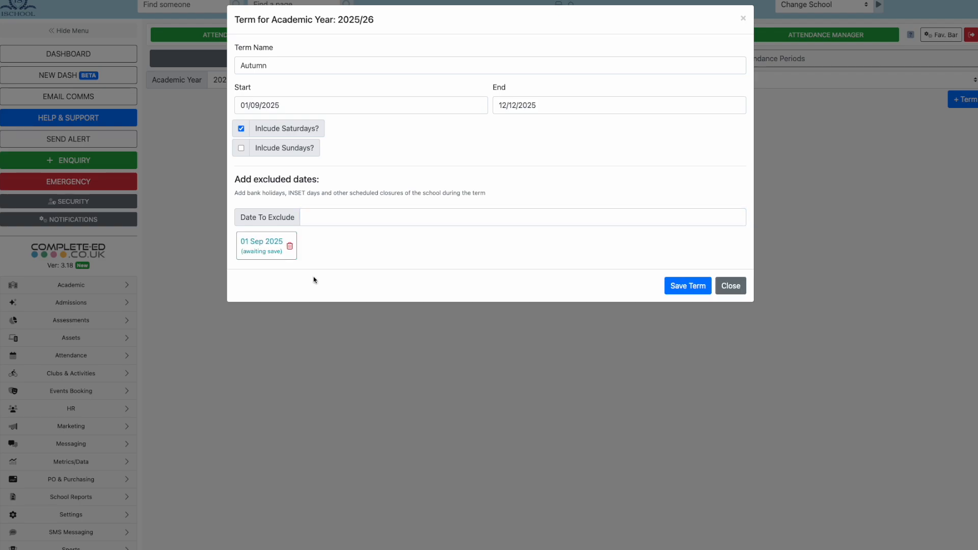
# - Exclude each date from 20 to 25 October 2025 from the Autumn term and save the term
pyautogui.click(361, 222)
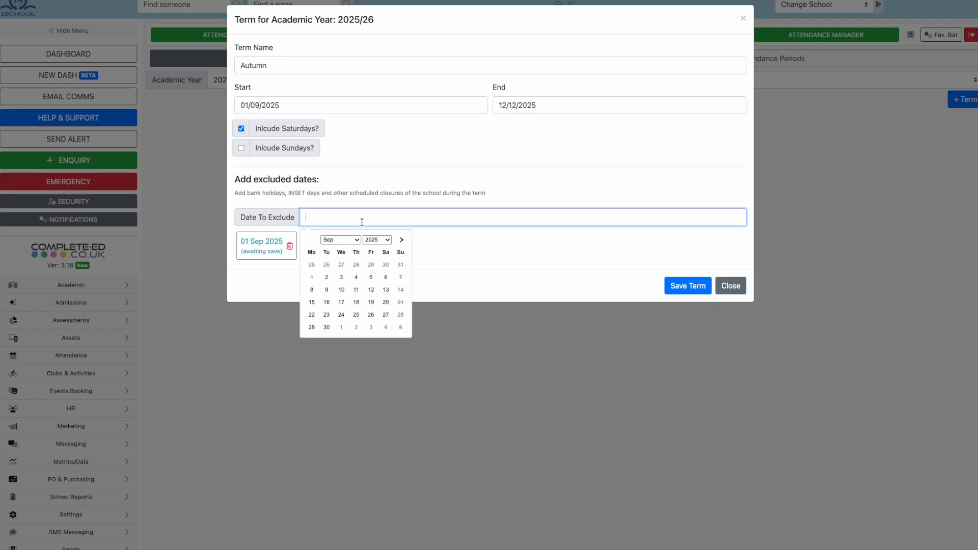
pyautogui.click(402, 241)
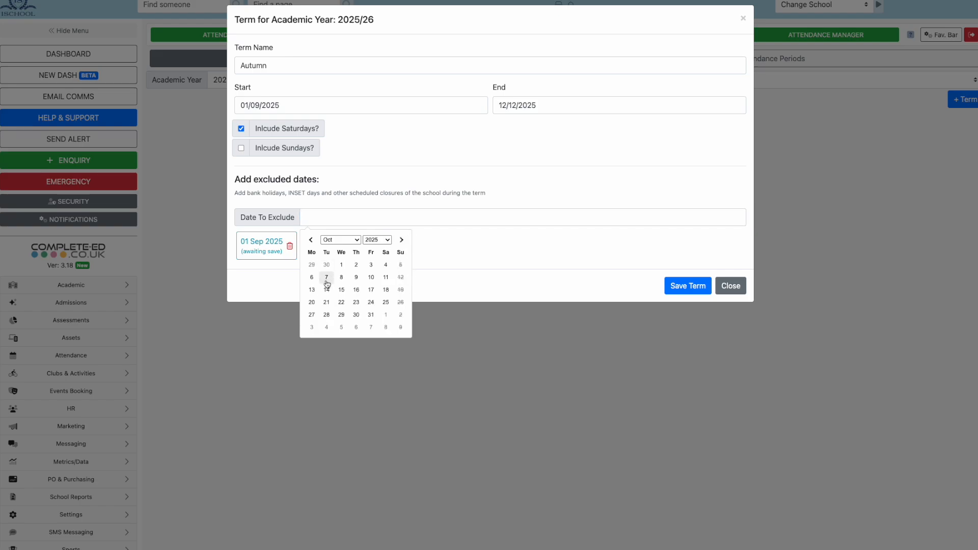
pyautogui.click(312, 303)
pyautogui.click(340, 215)
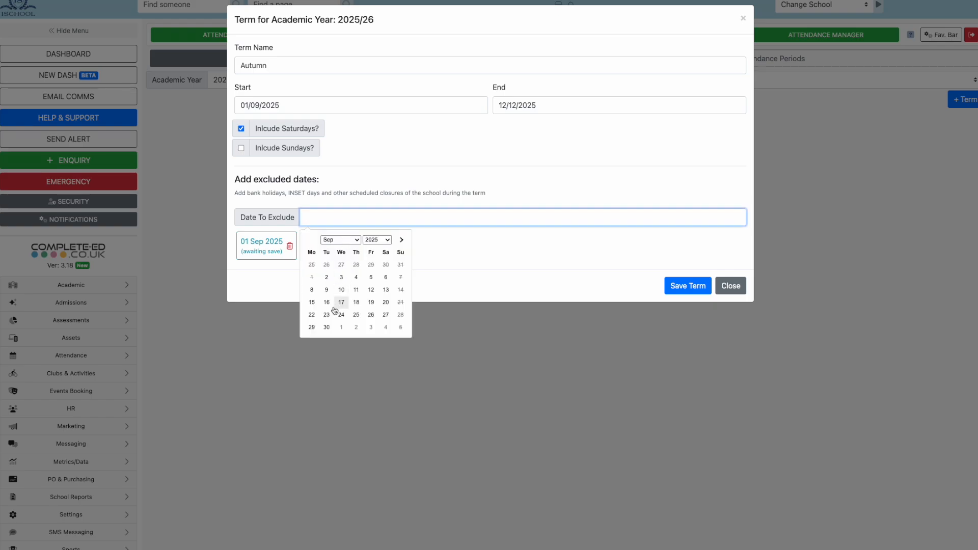
pyautogui.click(402, 240)
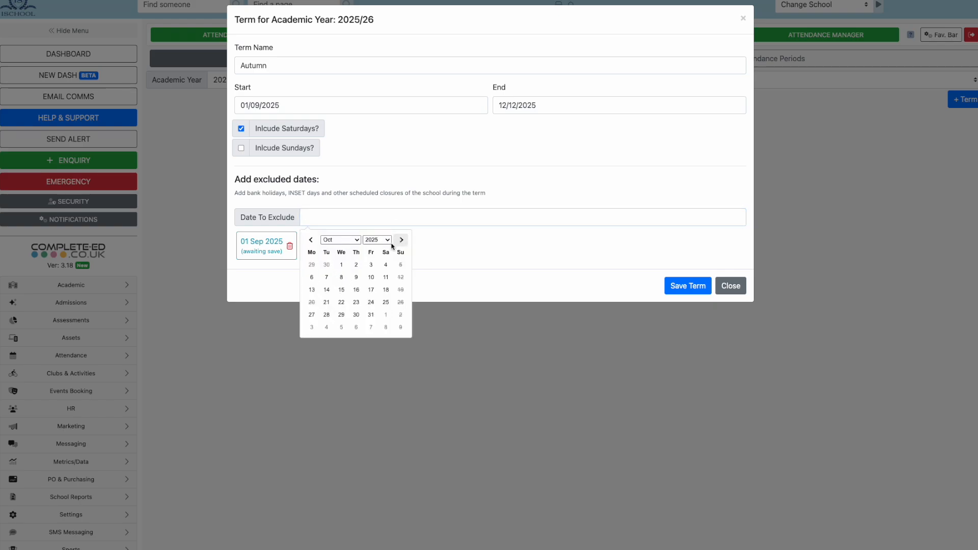
pyautogui.click(326, 302)
pyautogui.click(384, 224)
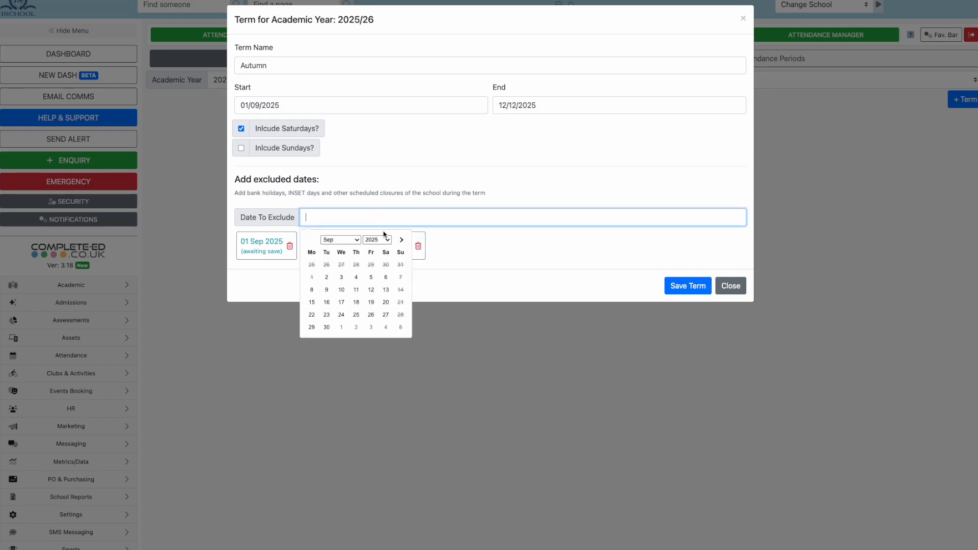
pyautogui.click(402, 240)
pyautogui.click(342, 302)
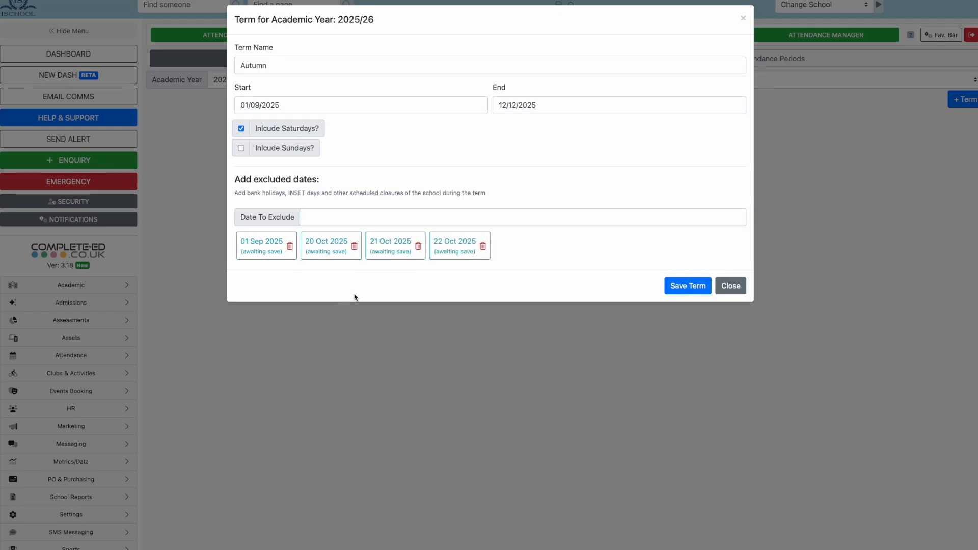
pyautogui.click(420, 218)
pyautogui.click(402, 240)
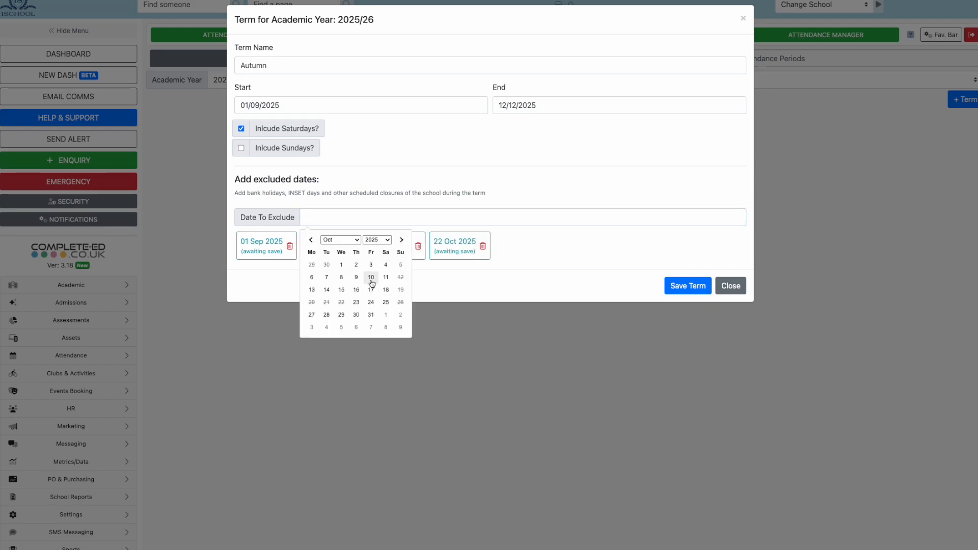
pyautogui.click(356, 302)
pyautogui.click(406, 216)
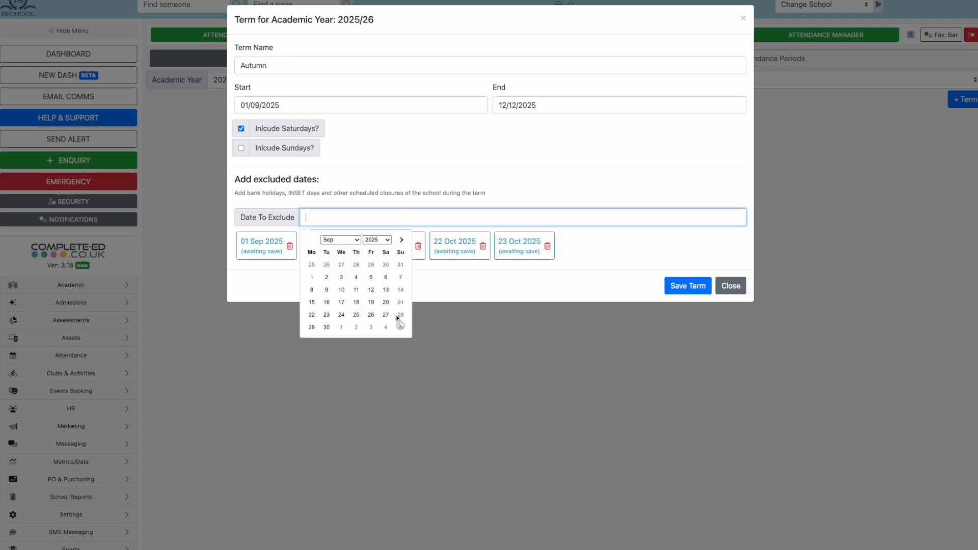
pyautogui.click(402, 240)
pyautogui.click(371, 302)
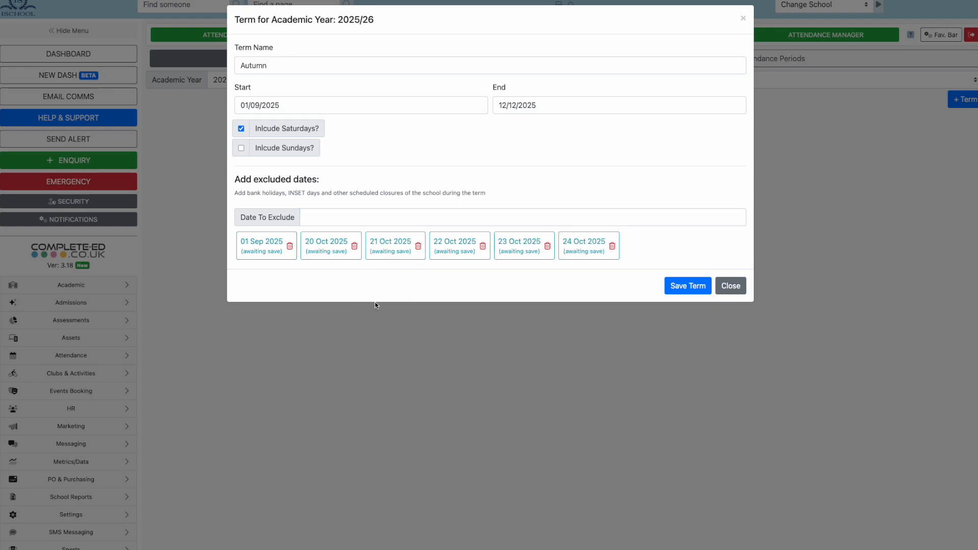
pyautogui.click(423, 219)
pyautogui.click(402, 240)
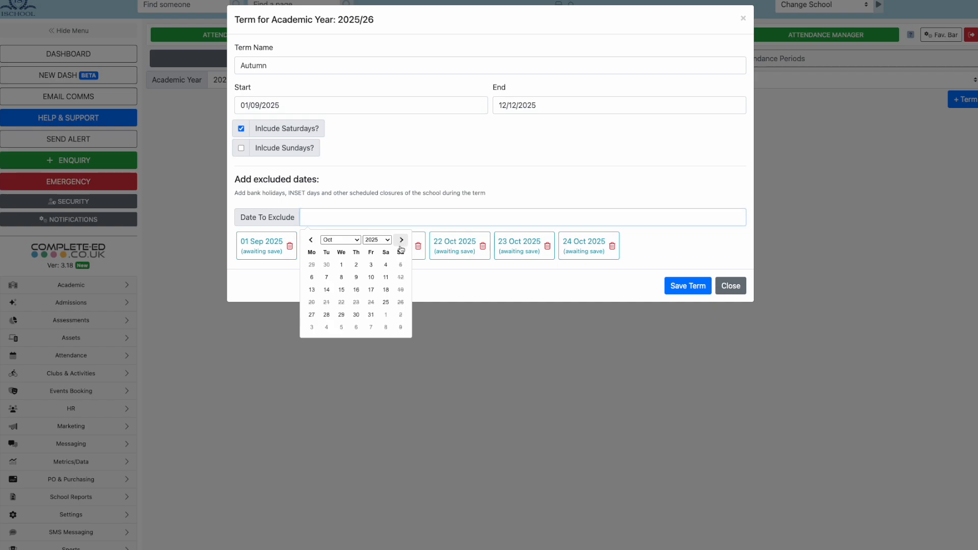
pyautogui.click(386, 302)
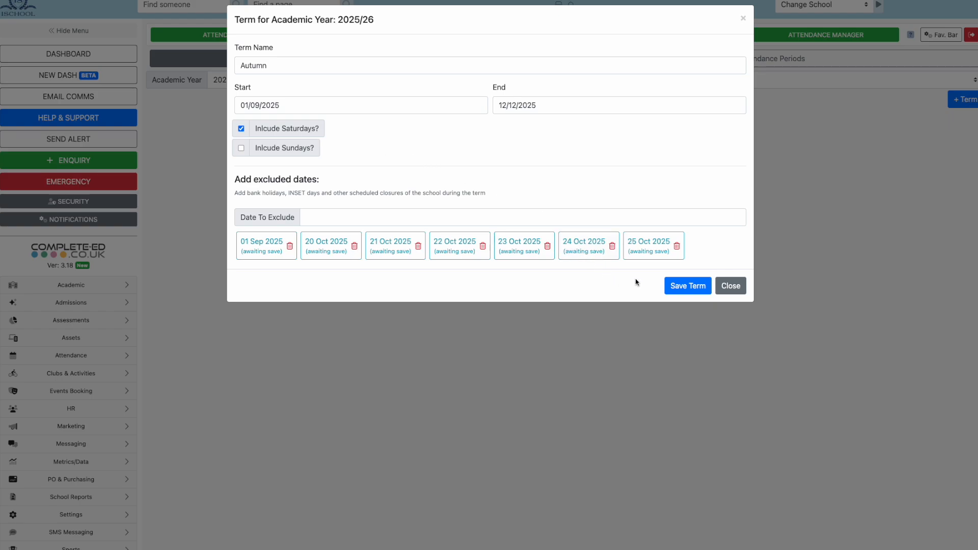
pyautogui.click(684, 286)
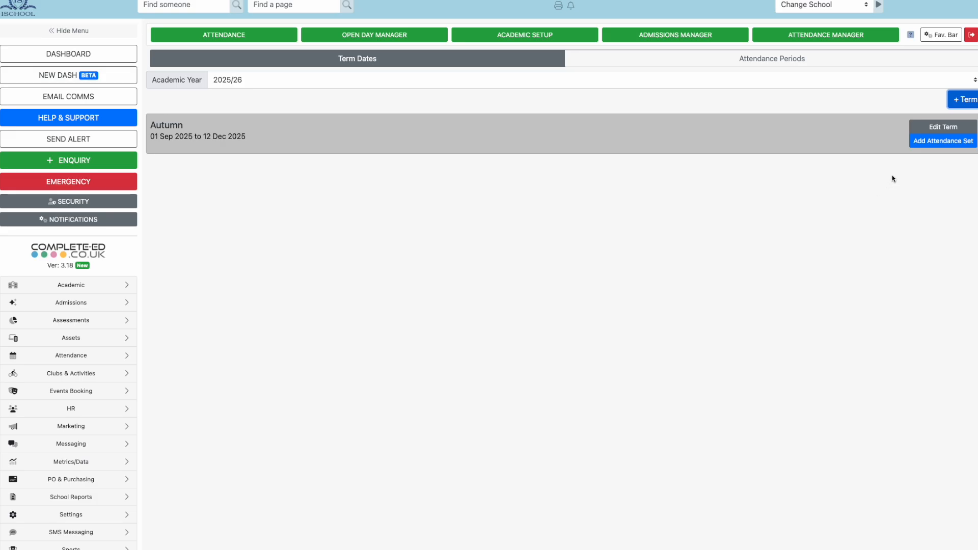
# - Add an attendance set named Nursery to the Autumn term and save it
pyautogui.click(932, 143)
pyautogui.click(465, 270)
pyautogui.write('Nursery')
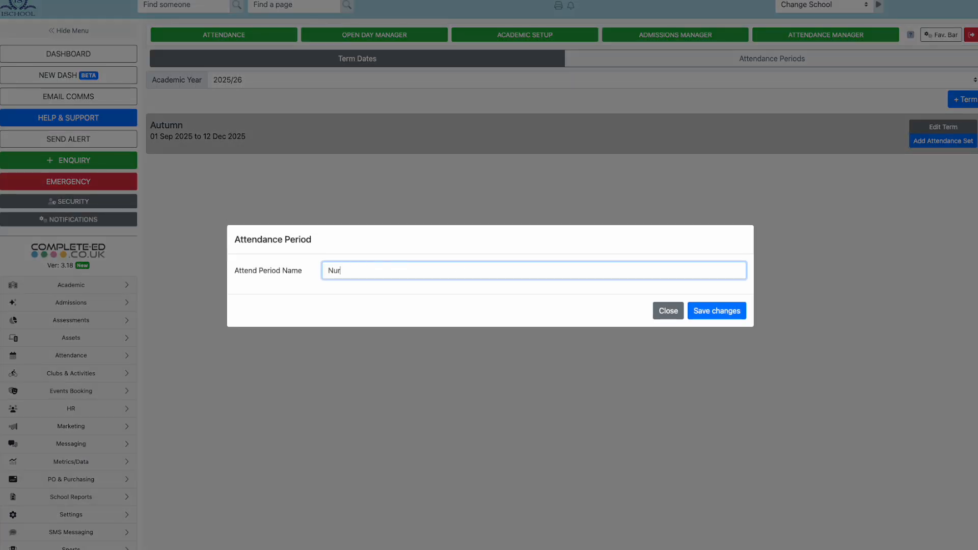
pyautogui.click(691, 312)
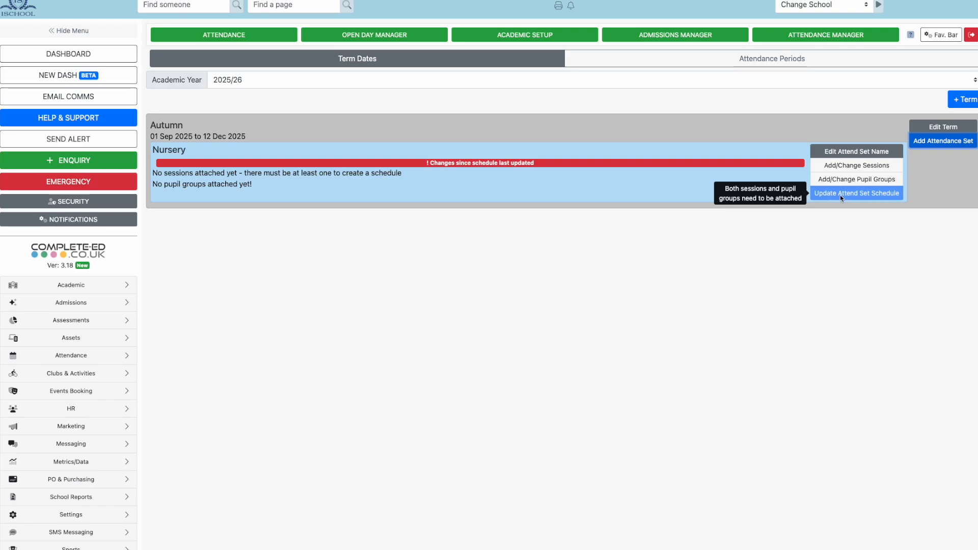
# - Add a session to the Nursery set from 08:00 to 08:30, described as Morning, with type Morning Register, and save it
pyautogui.click(853, 169)
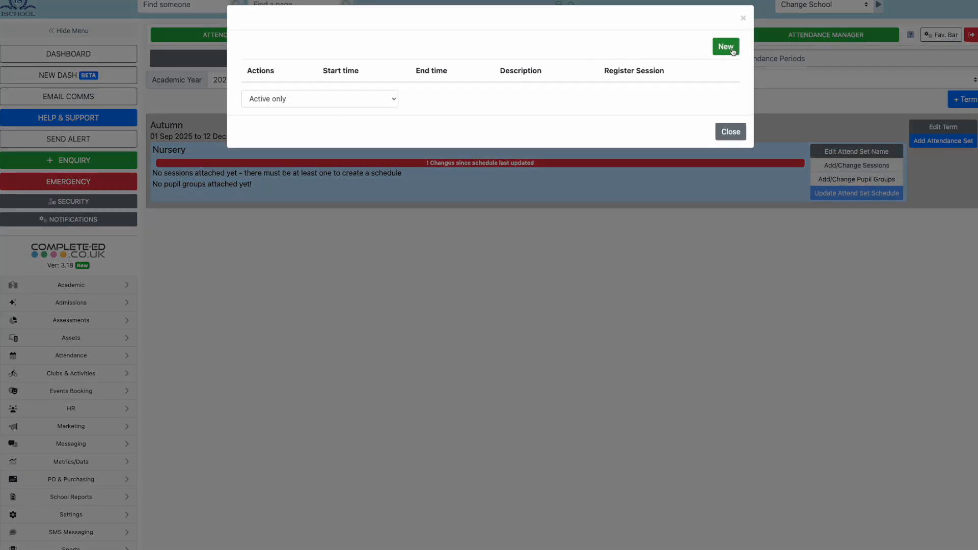
pyautogui.click(732, 51)
pyautogui.click(473, 69)
pyautogui.write('08:00')
pyautogui.press('Tab')
pyautogui.press('Tab')
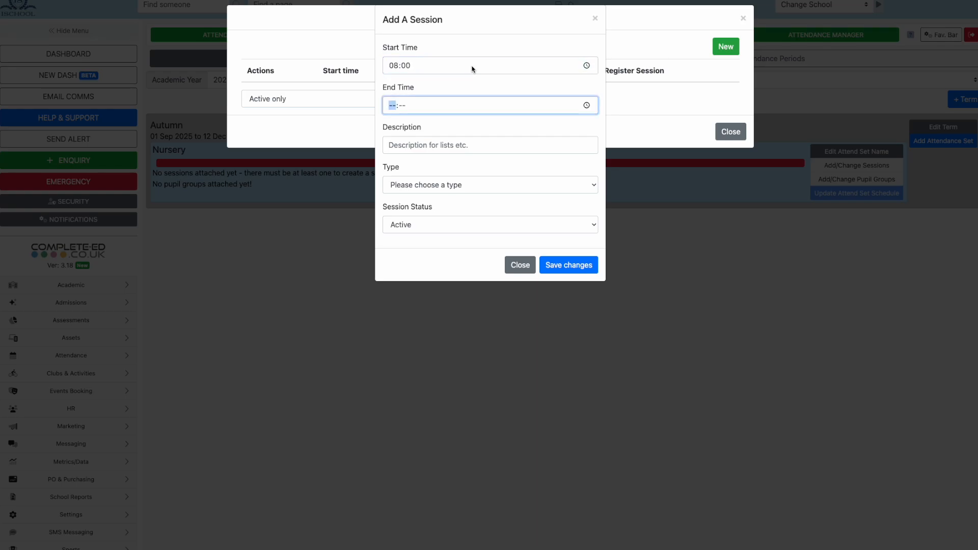
pyautogui.write('08:30')
pyautogui.click(471, 151)
pyautogui.write('Morningf')
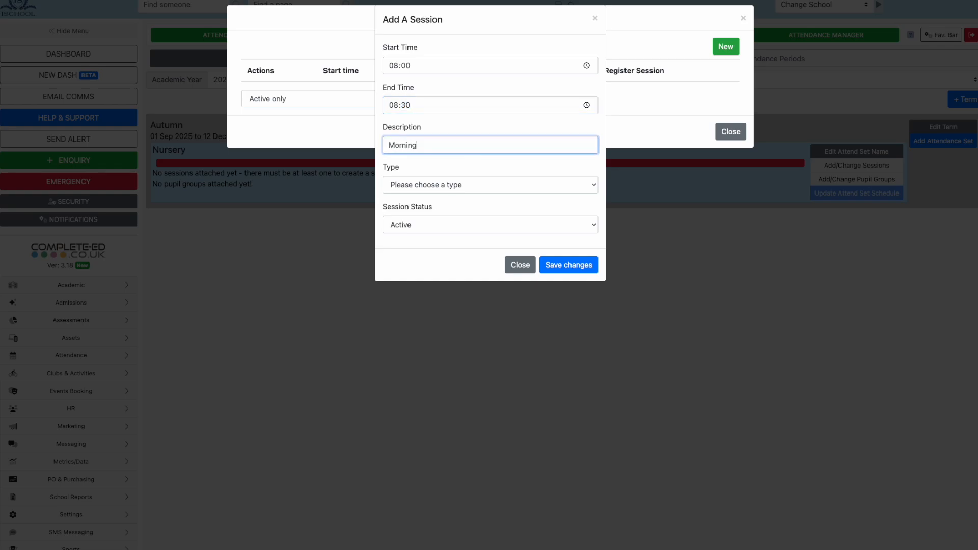
pyautogui.click(473, 184)
pyautogui.click(473, 198)
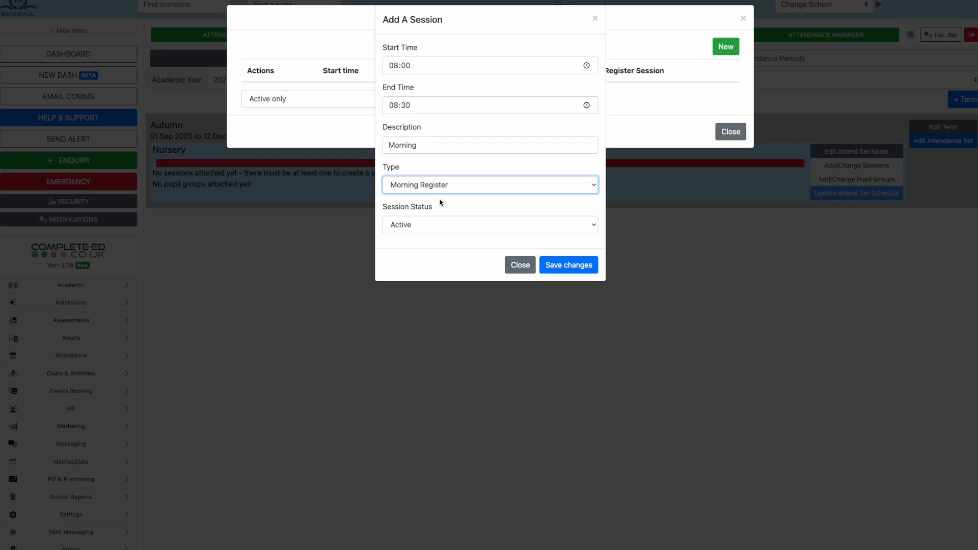
pyautogui.click(578, 265)
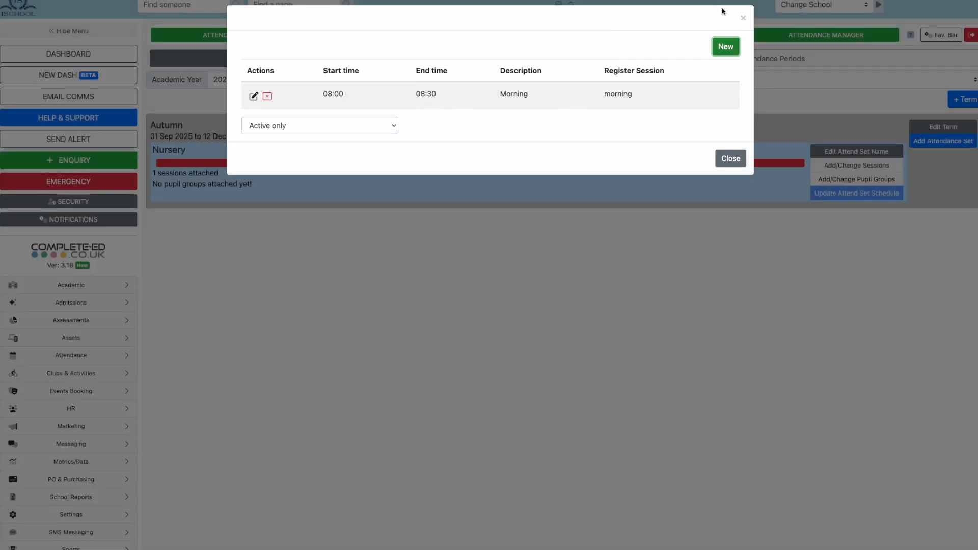
# - Add a second Nursery session from 12:30 to 13:00, described as Afternoon, with type Afternoon Register, and save it
pyautogui.click(726, 46)
pyautogui.click(446, 70)
pyautogui.write('1230')
pyautogui.press('Tab')
pyautogui.click(408, 105)
pyautogui.write('1300')
pyautogui.click(420, 145)
pyautogui.write('Afternoon')
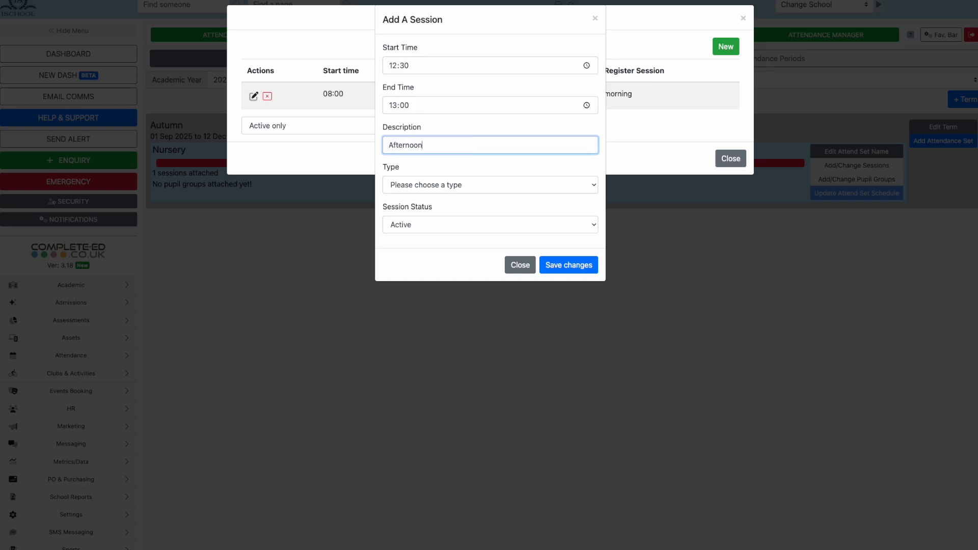
pyautogui.click(427, 185)
pyautogui.click(430, 209)
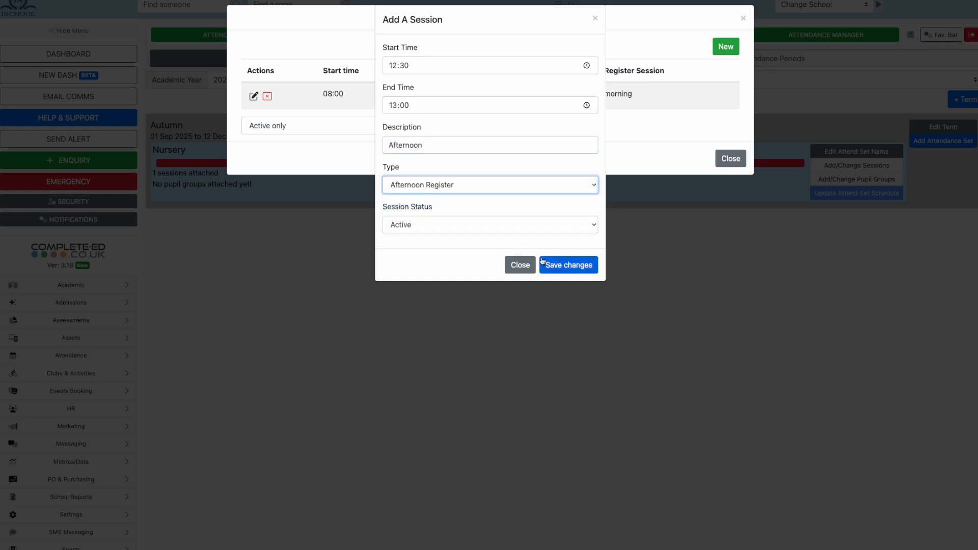
pyautogui.click(570, 266)
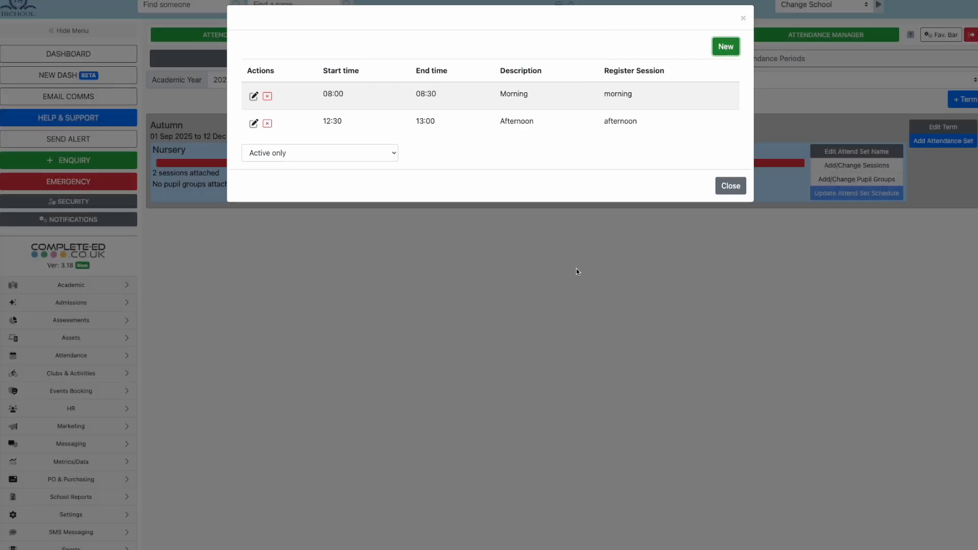
pyautogui.click(742, 190)
# - Include the Nursery (2025/26) attendance form as a pupil group of the Nursery set and save
pyautogui.click(845, 180)
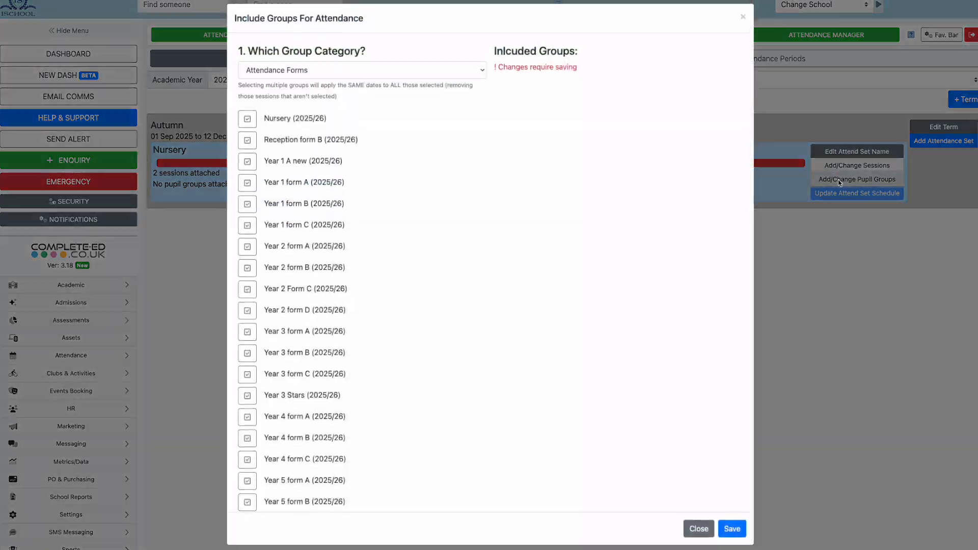
pyautogui.click(250, 123)
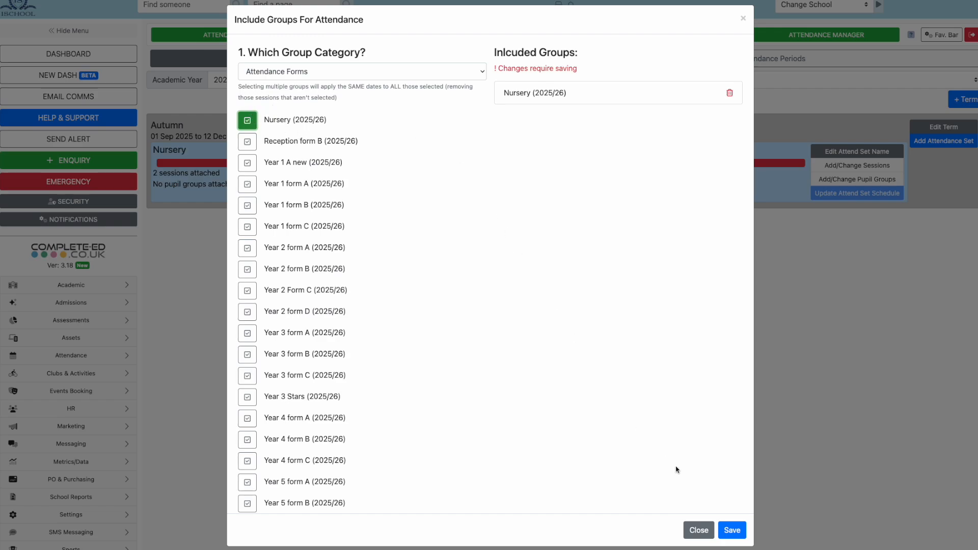
pyautogui.click(724, 532)
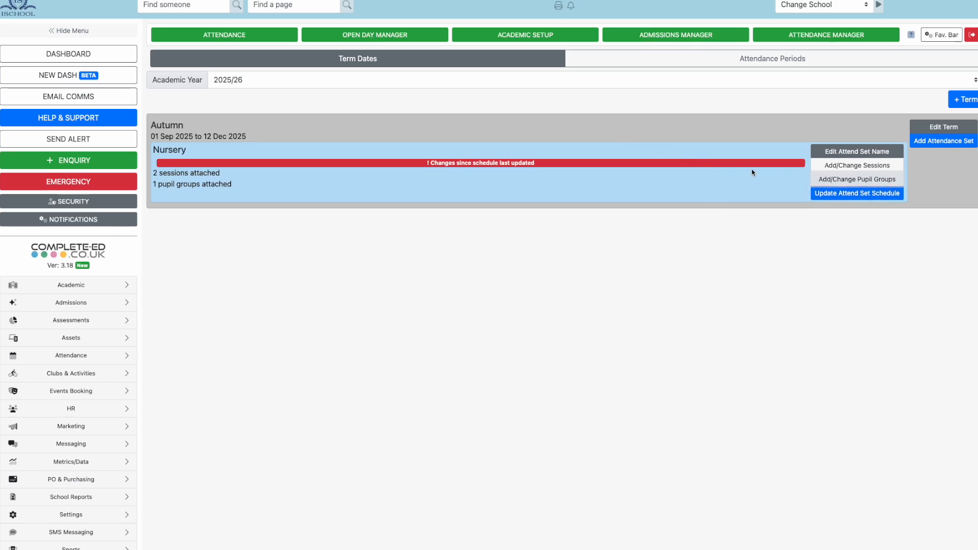
# - Add an attendance set named Main School to the Autumn term and save it
pyautogui.click(951, 141)
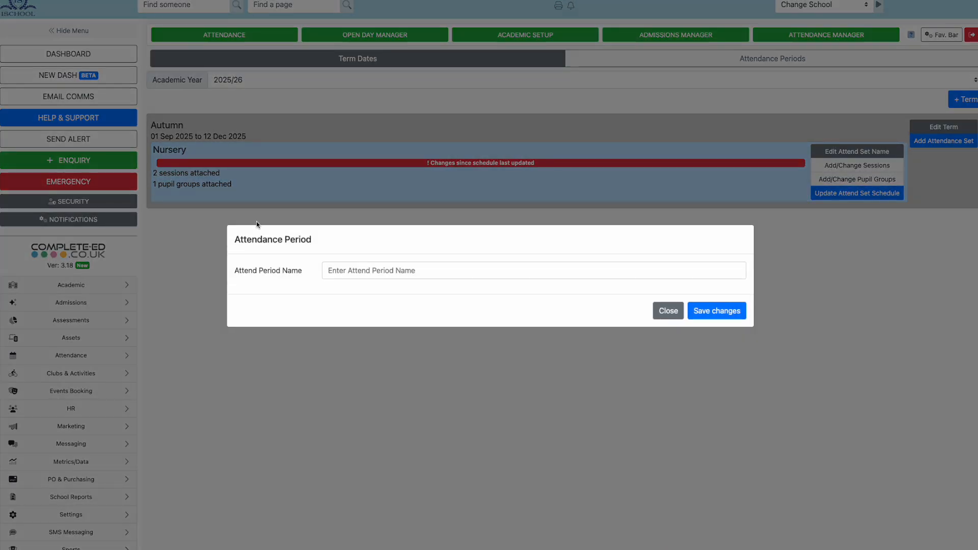
pyautogui.click(367, 278)
pyautogui.write('Main ')
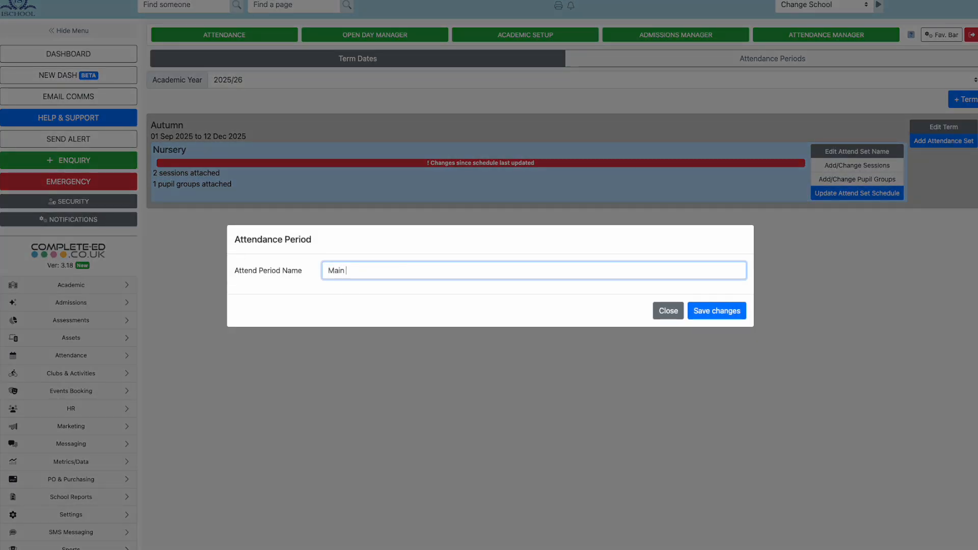
pyautogui.write('School')
pyautogui.click(724, 311)
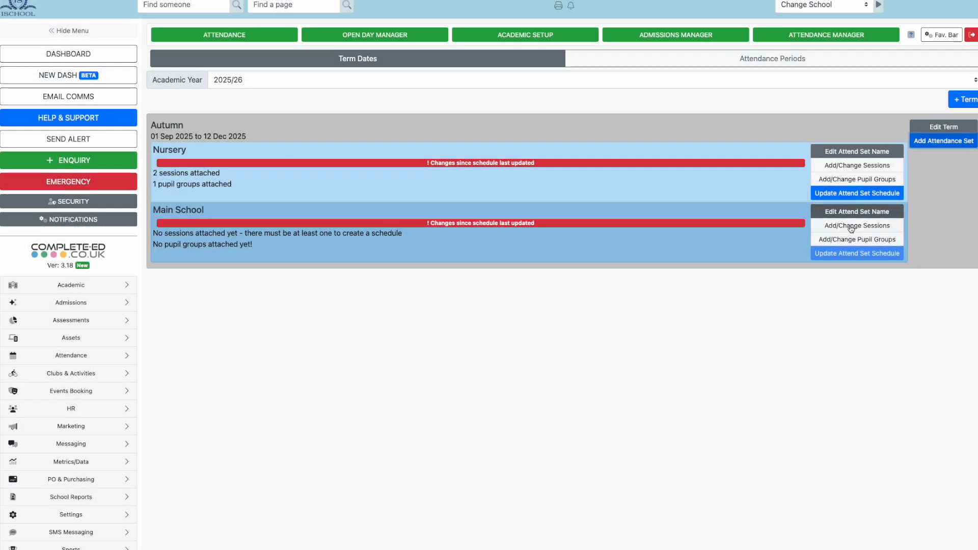
# - Add a session to the Main School set from 08:15 to 08:45, described as Morning, with type Morning Register, and save it
pyautogui.click(853, 231)
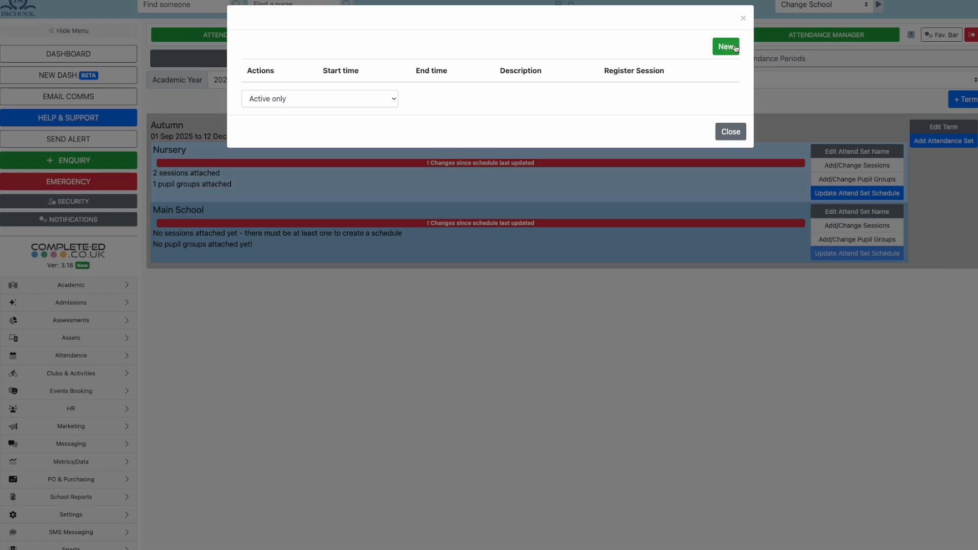
pyautogui.click(726, 47)
pyautogui.click(466, 69)
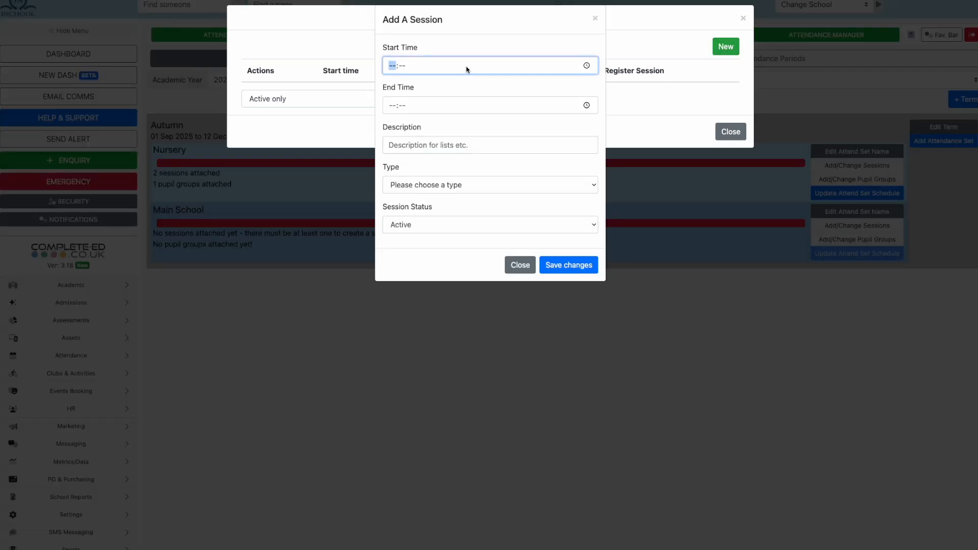
pyautogui.write('08:15')
pyautogui.press('Tab')
pyautogui.press('Tab')
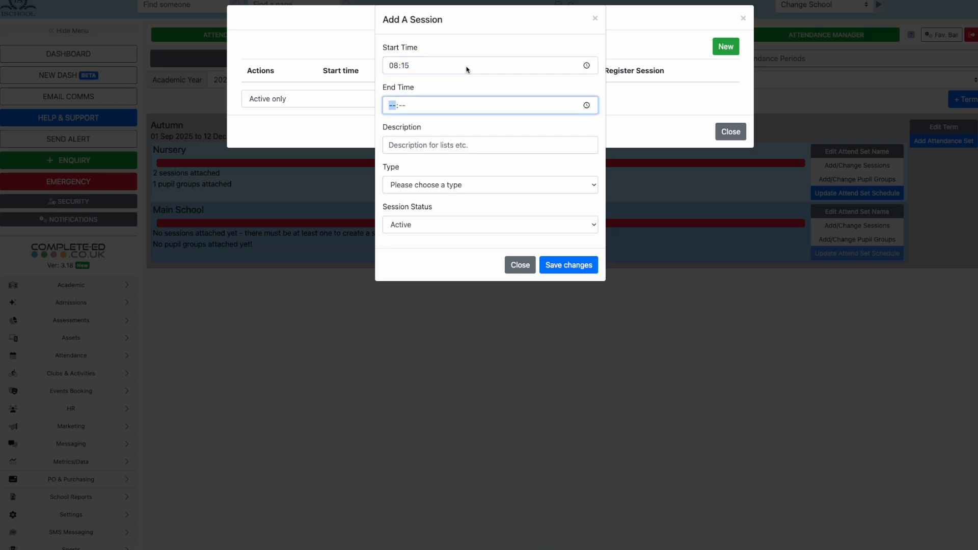
pyautogui.write('0845')
pyautogui.click(473, 144)
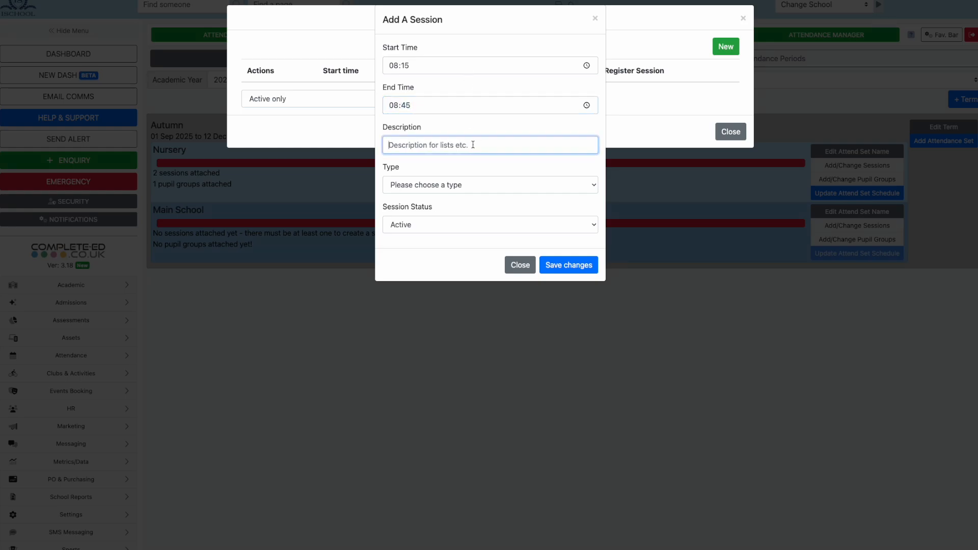
pyautogui.write('Morning')
pyautogui.click(469, 184)
pyautogui.click(464, 198)
pyautogui.click(564, 265)
# - Add a second Main School session from 13:00 to 13:20, described as Afternoon, with type Afternoon Register, and save it
pyautogui.click(729, 44)
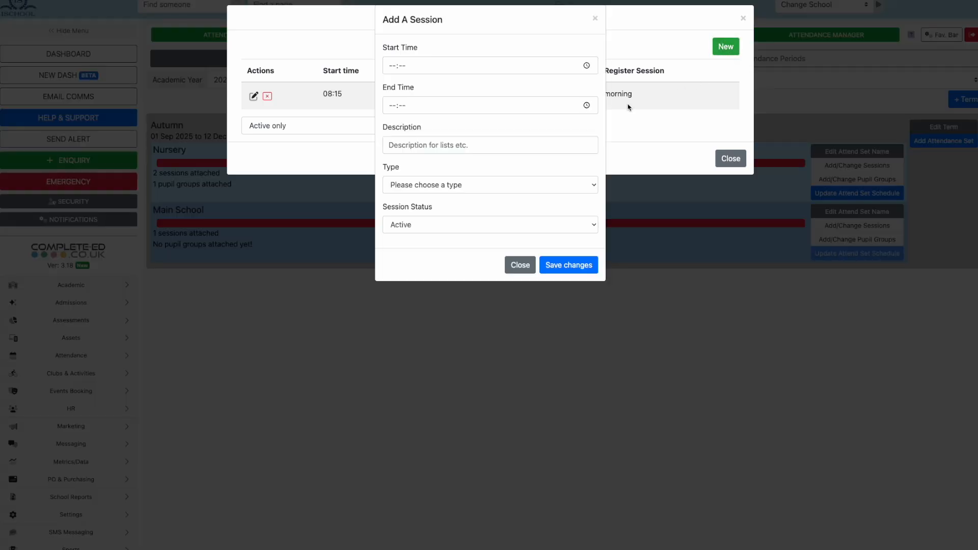
pyautogui.click(427, 65)
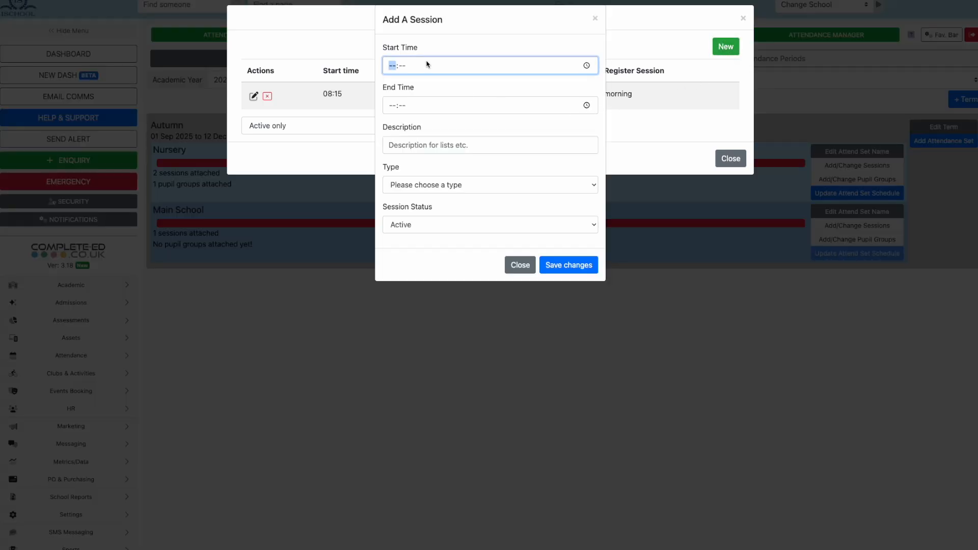
pyautogui.write('1300')
pyautogui.press('Tab')
pyautogui.press('Tab')
pyautogui.write('1320')
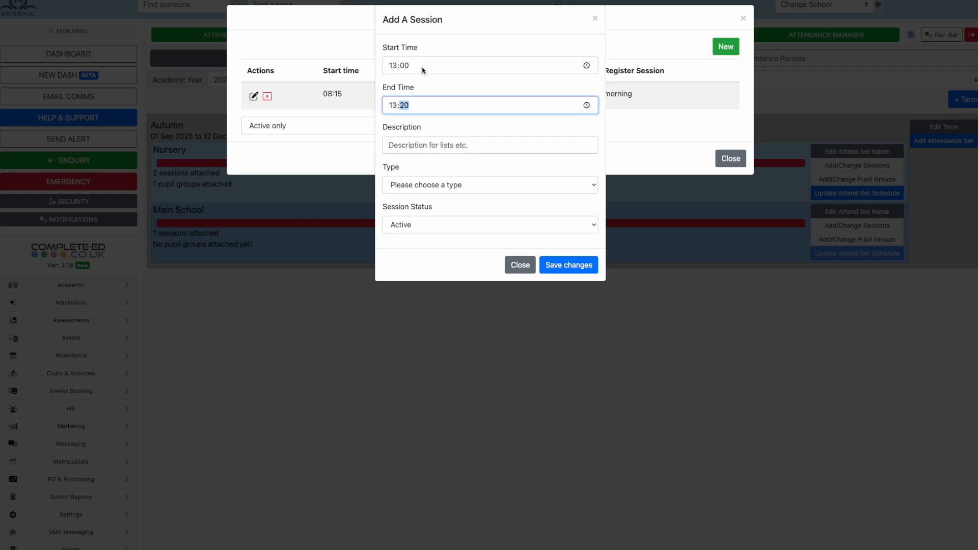
pyautogui.click(426, 148)
pyautogui.write('Afternoon')
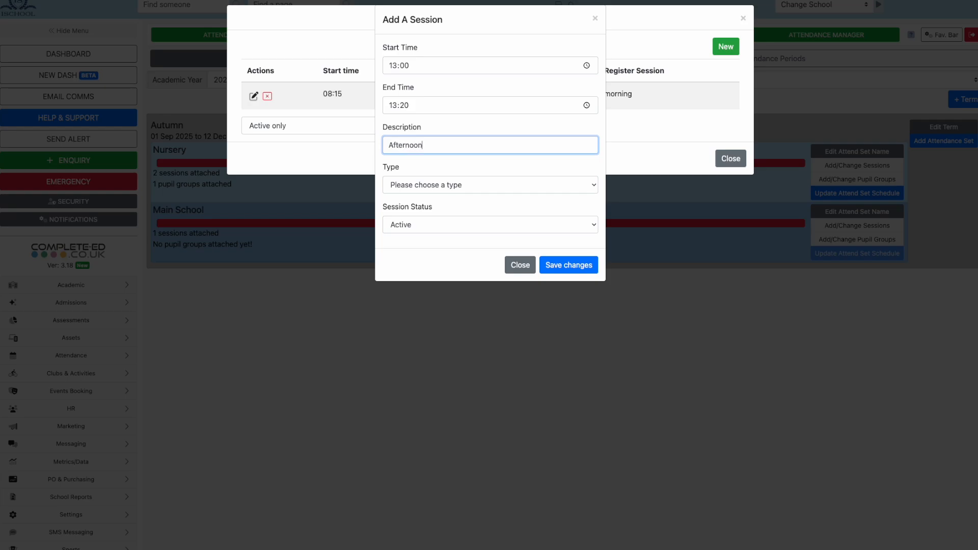
pyautogui.click(440, 191)
pyautogui.click(440, 205)
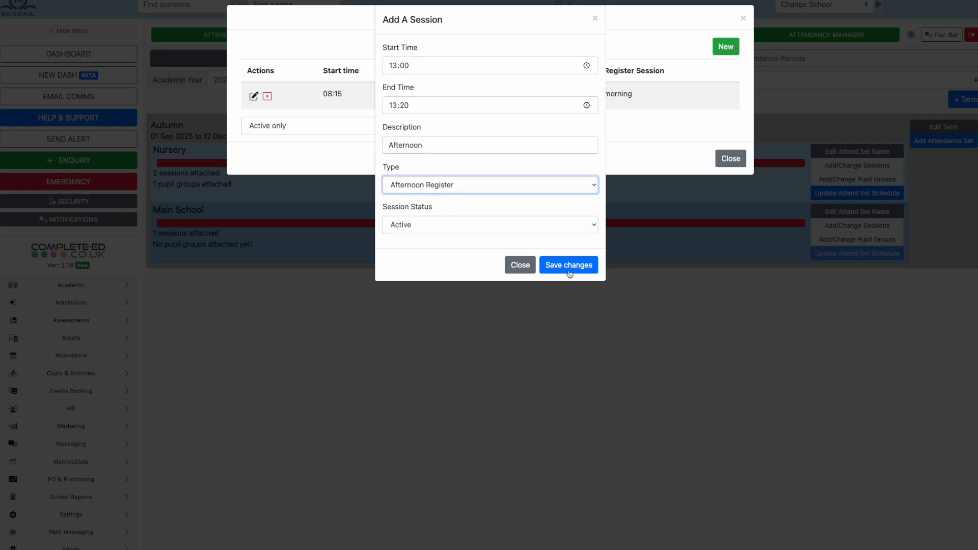
pyautogui.click(569, 266)
pyautogui.click(740, 187)
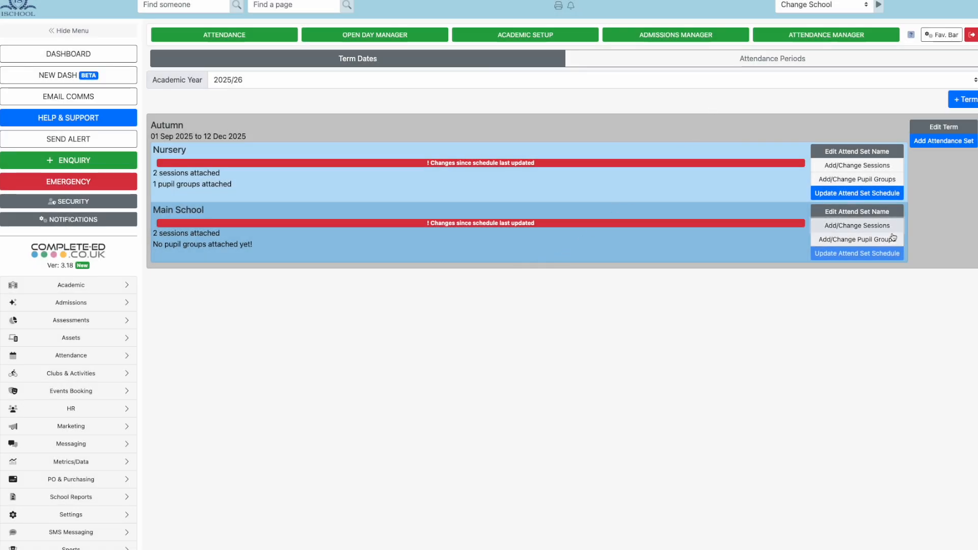
# - Include all Year 1 to Year 4 attendance forms, from Year 1 A new to Year 4 form C, in the Main School set and save
pyautogui.click(861, 239)
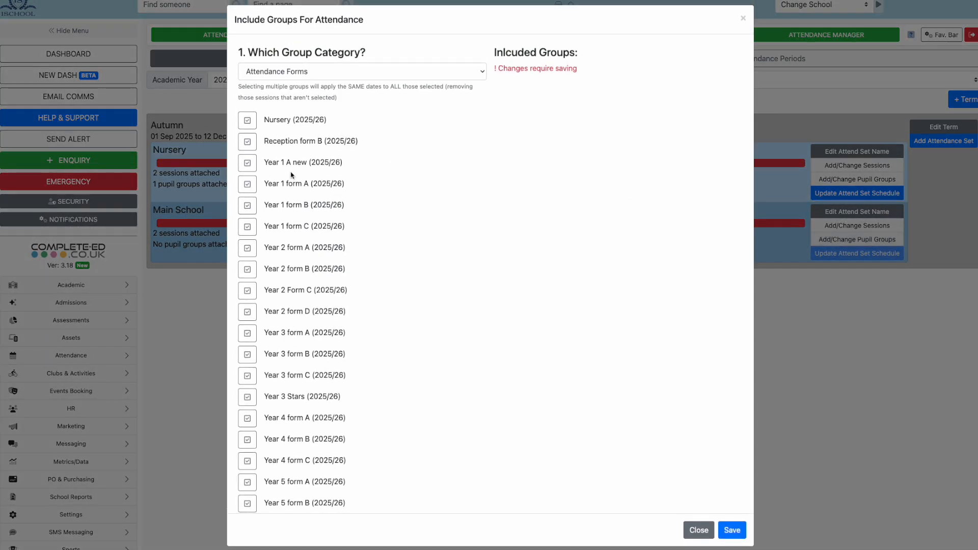
pyautogui.click(247, 163)
pyautogui.click(247, 184)
pyautogui.click(248, 205)
pyautogui.click(248, 226)
pyautogui.click(248, 248)
pyautogui.click(249, 269)
pyautogui.click(248, 291)
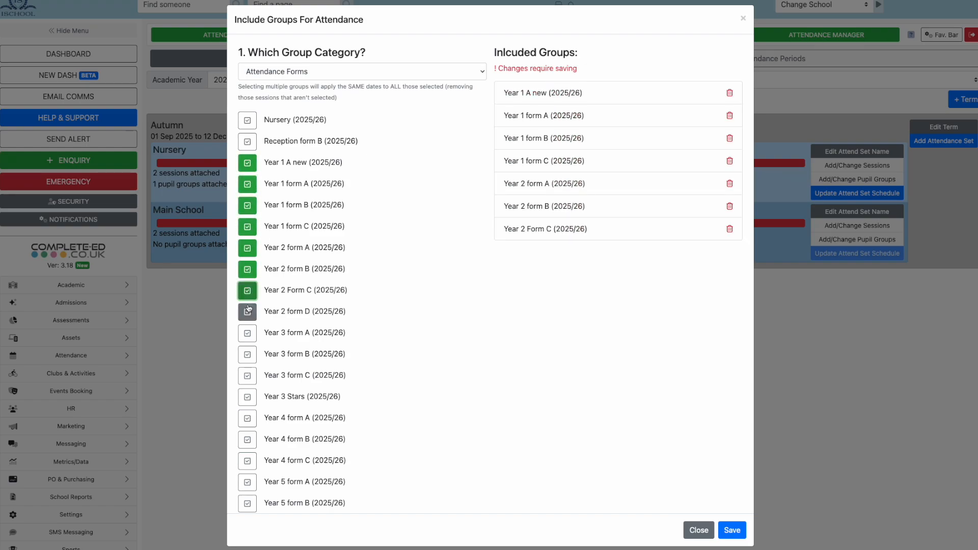
pyautogui.click(248, 312)
pyautogui.click(248, 333)
pyautogui.click(247, 354)
pyautogui.click(248, 376)
pyautogui.click(247, 397)
pyautogui.click(247, 418)
pyautogui.click(249, 440)
pyautogui.click(248, 461)
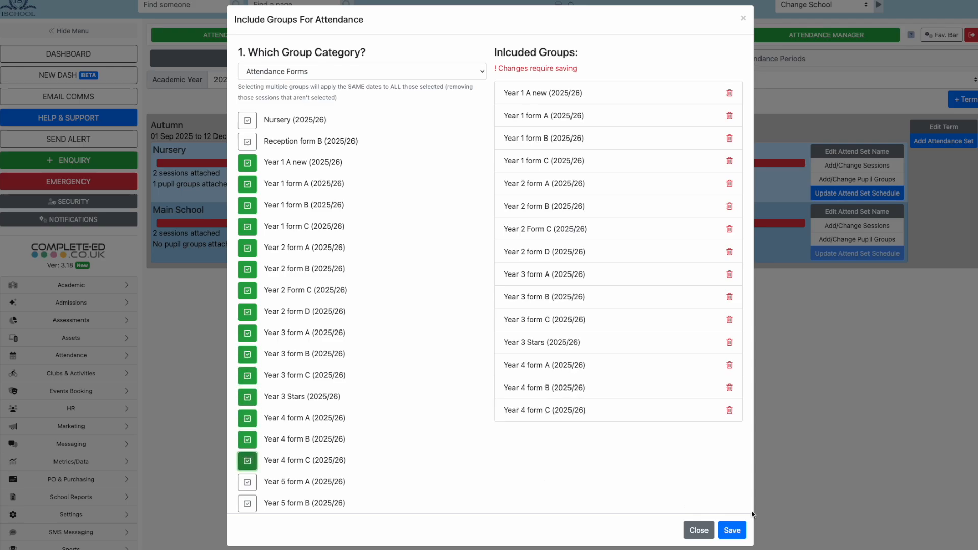
pyautogui.click(732, 530)
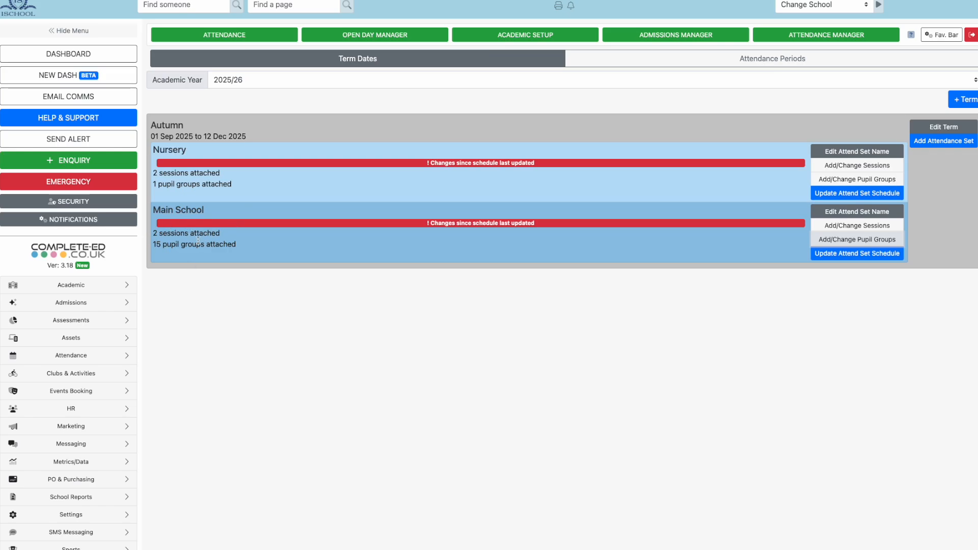
# - Update the attendance schedules of the Nursery set and the Main School set
pyautogui.click(878, 196)
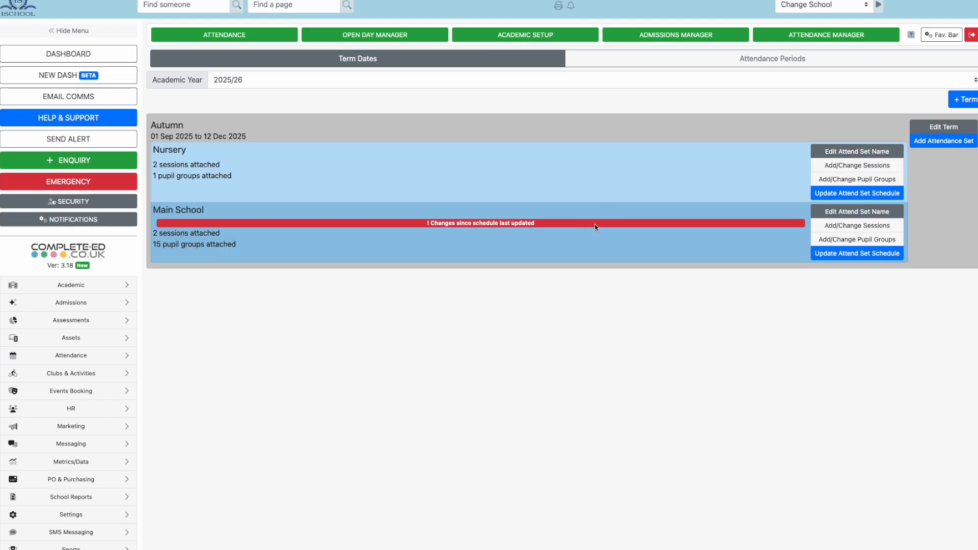
pyautogui.click(839, 258)
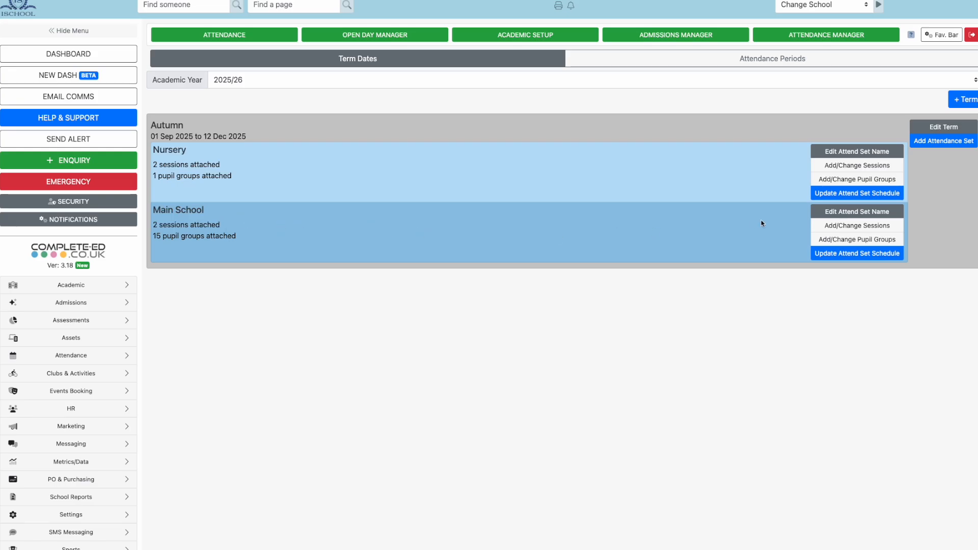
# - Add Year 5 forms A to C and Year 6 forms A to C to the Main School set's pupil groups, save, and update its schedule
pyautogui.click(830, 239)
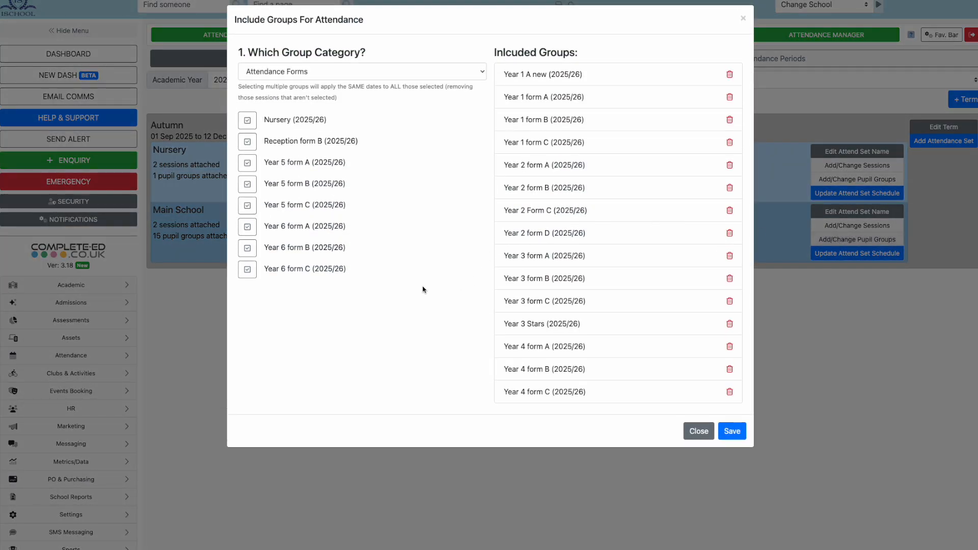
pyautogui.click(248, 163)
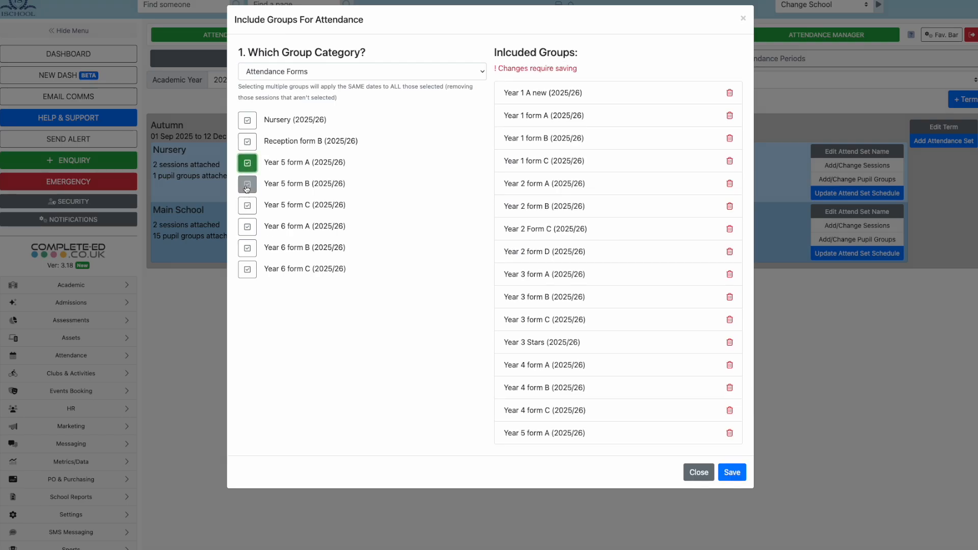
pyautogui.click(247, 184)
pyautogui.click(248, 205)
pyautogui.click(248, 227)
pyautogui.click(248, 248)
pyautogui.click(247, 269)
pyautogui.click(736, 529)
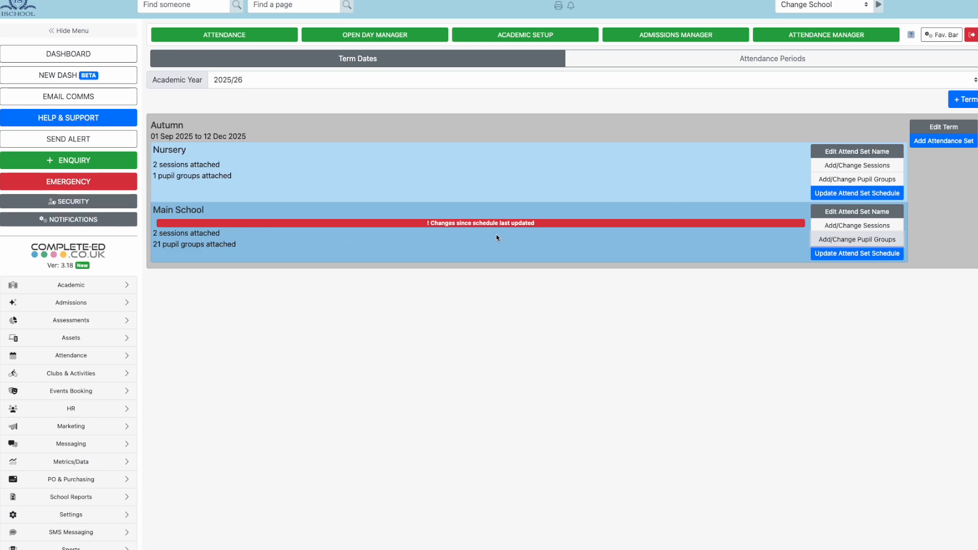
pyautogui.click(831, 255)
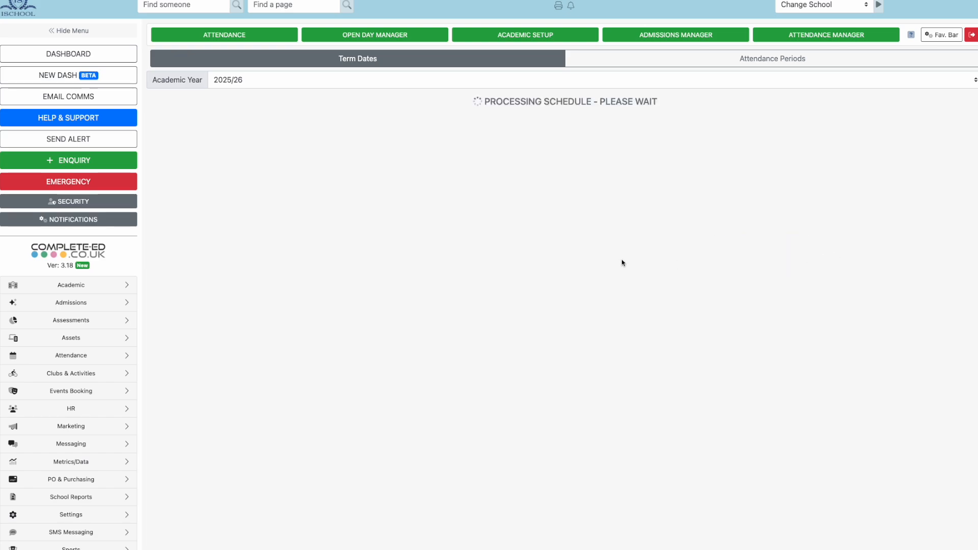